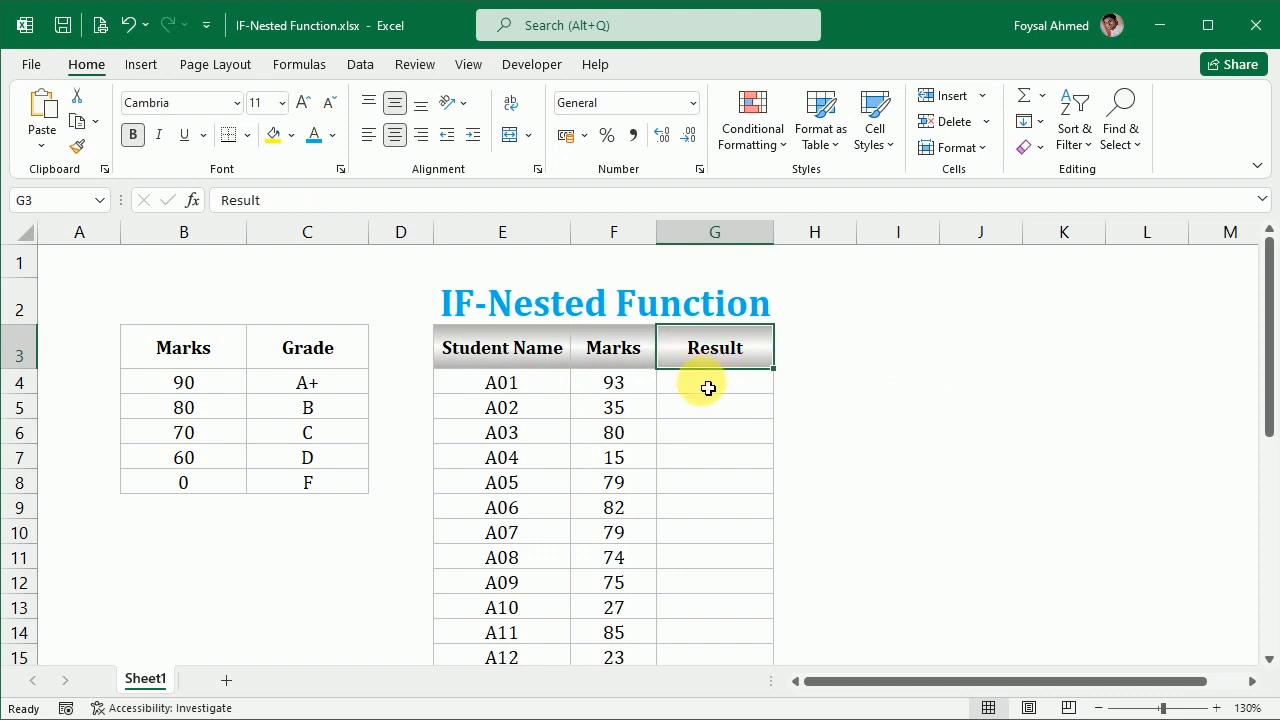
# Enter the formula =IF(F4>=90,"A+") in Result cell G4 for student A01
pyautogui.click(708, 388)
pyautogui.write('=')
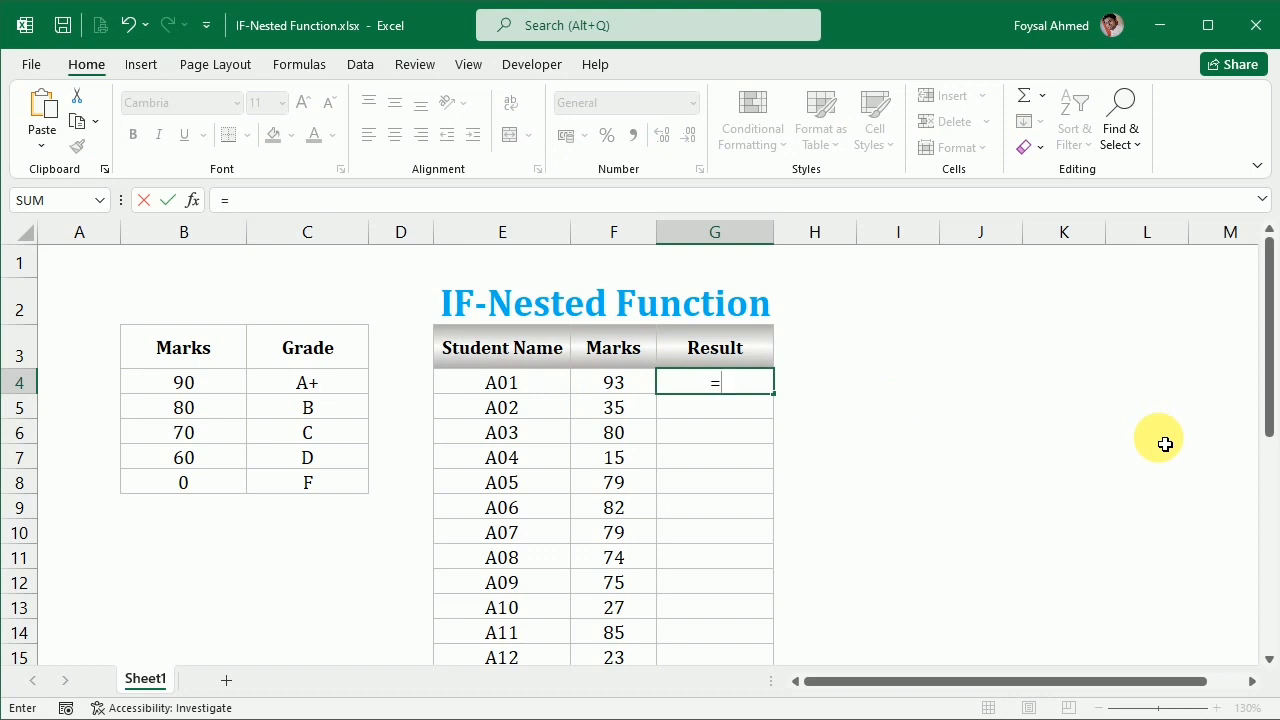
pyautogui.write('if')
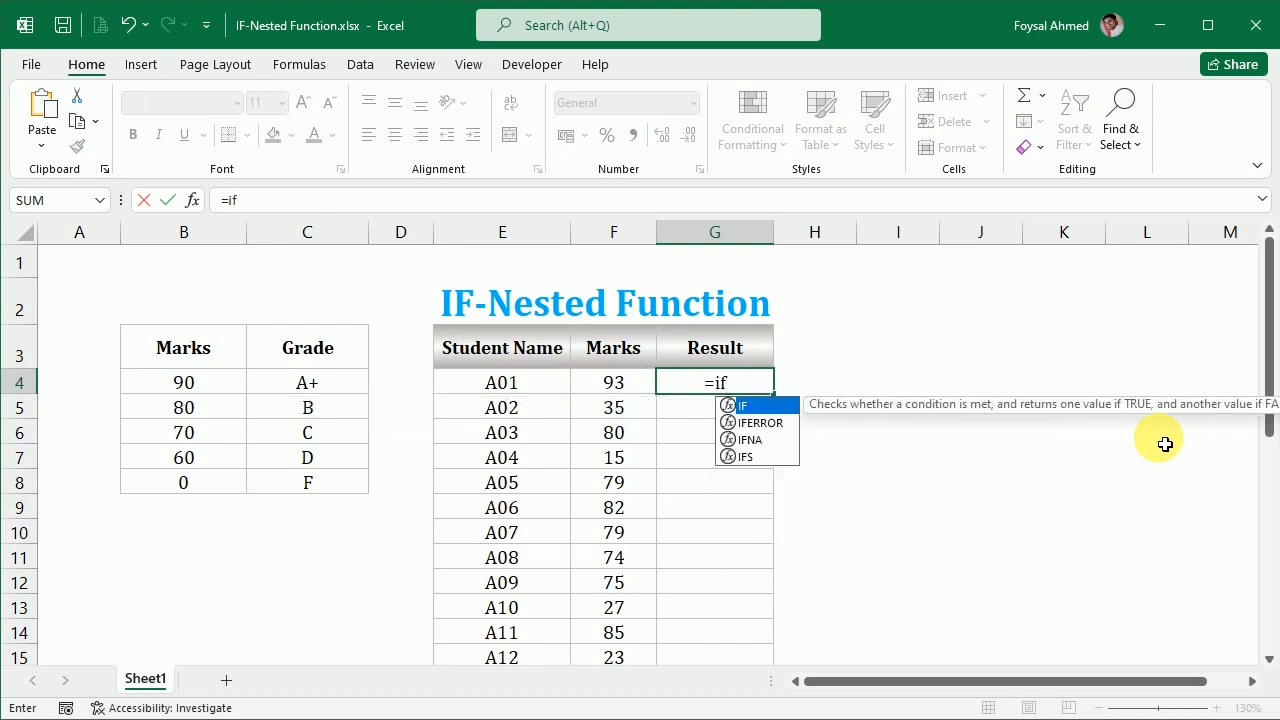
pyautogui.press('Tab')
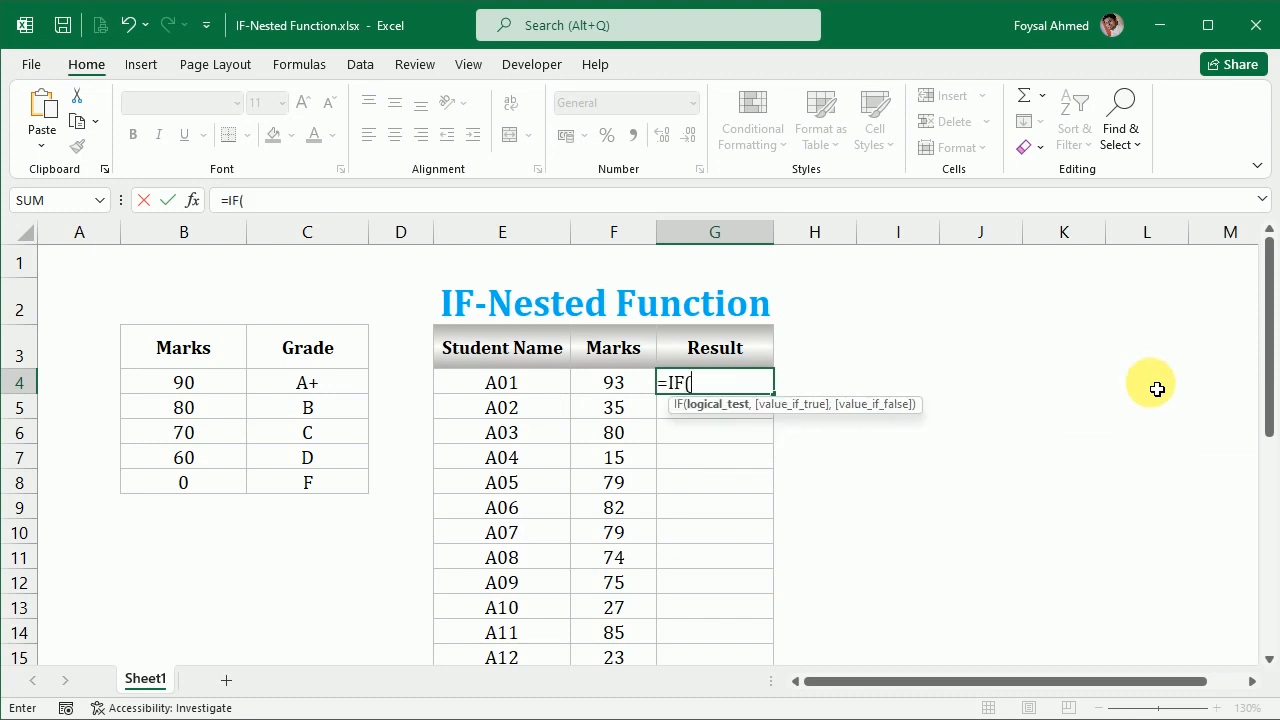
pyautogui.click(609, 388)
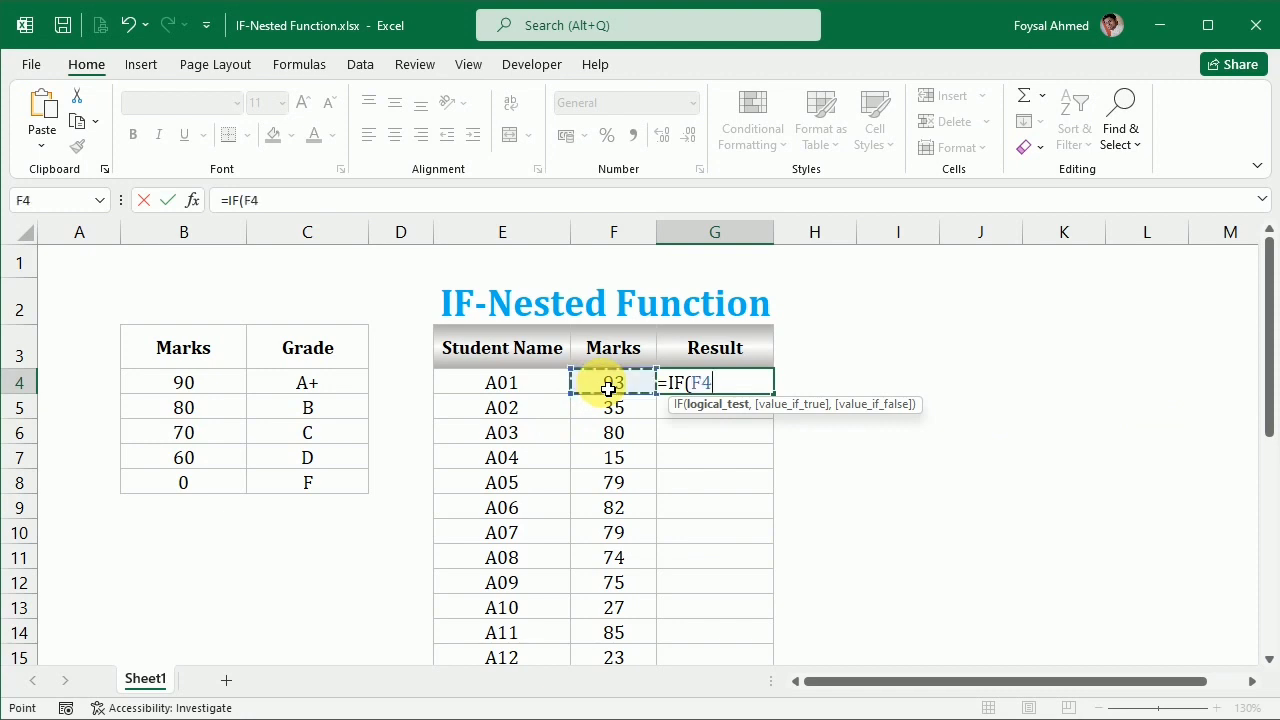
pyautogui.write('>=90,')
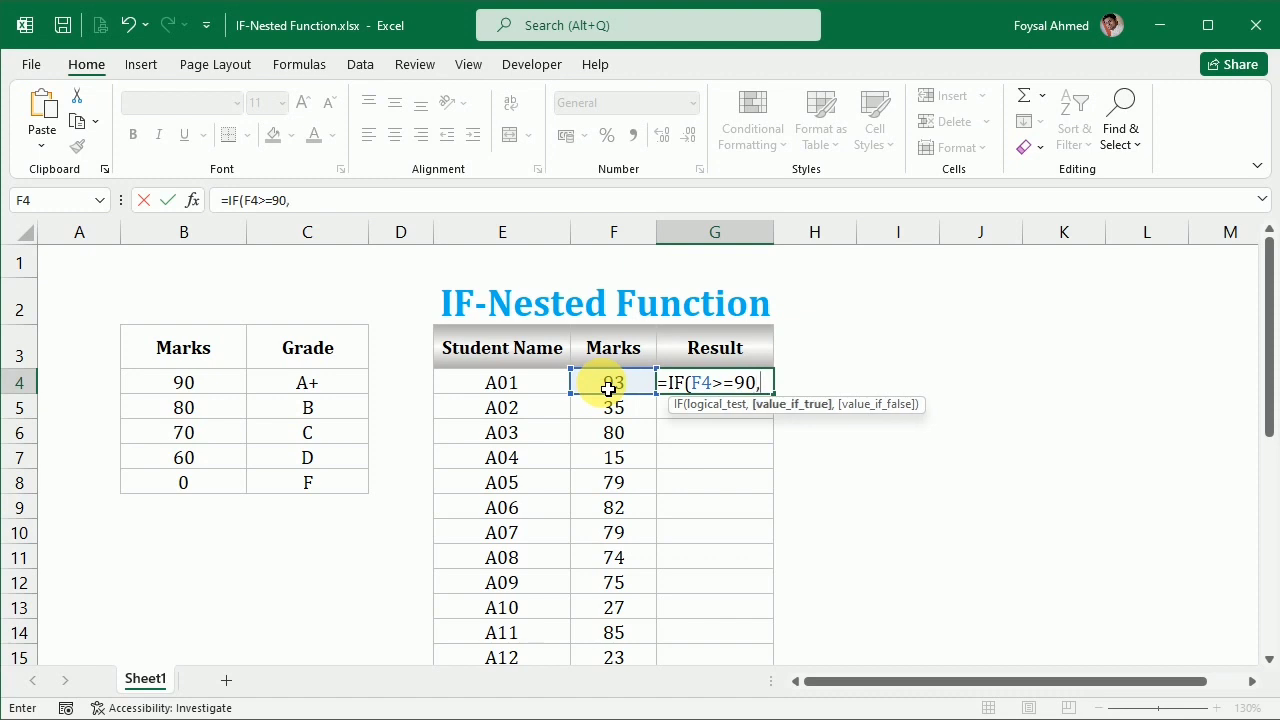
pyautogui.write('"A')
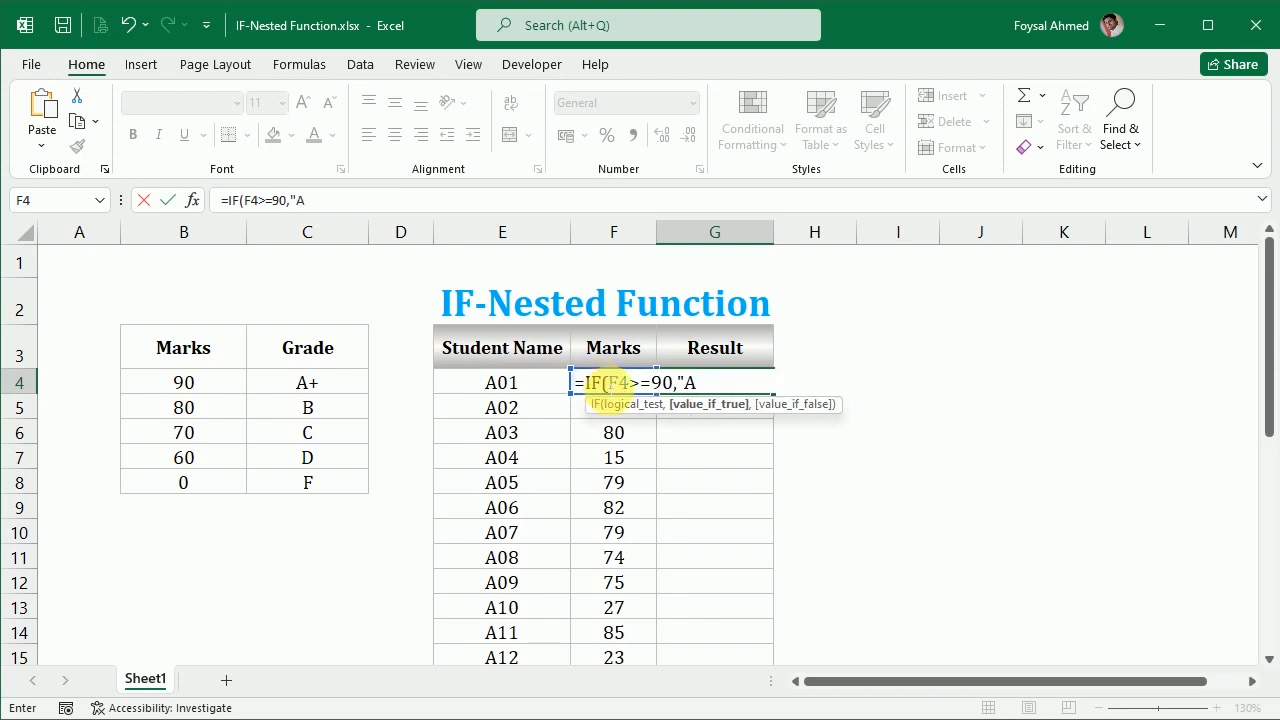
pyautogui.write('+"')
pyautogui.press('Return')
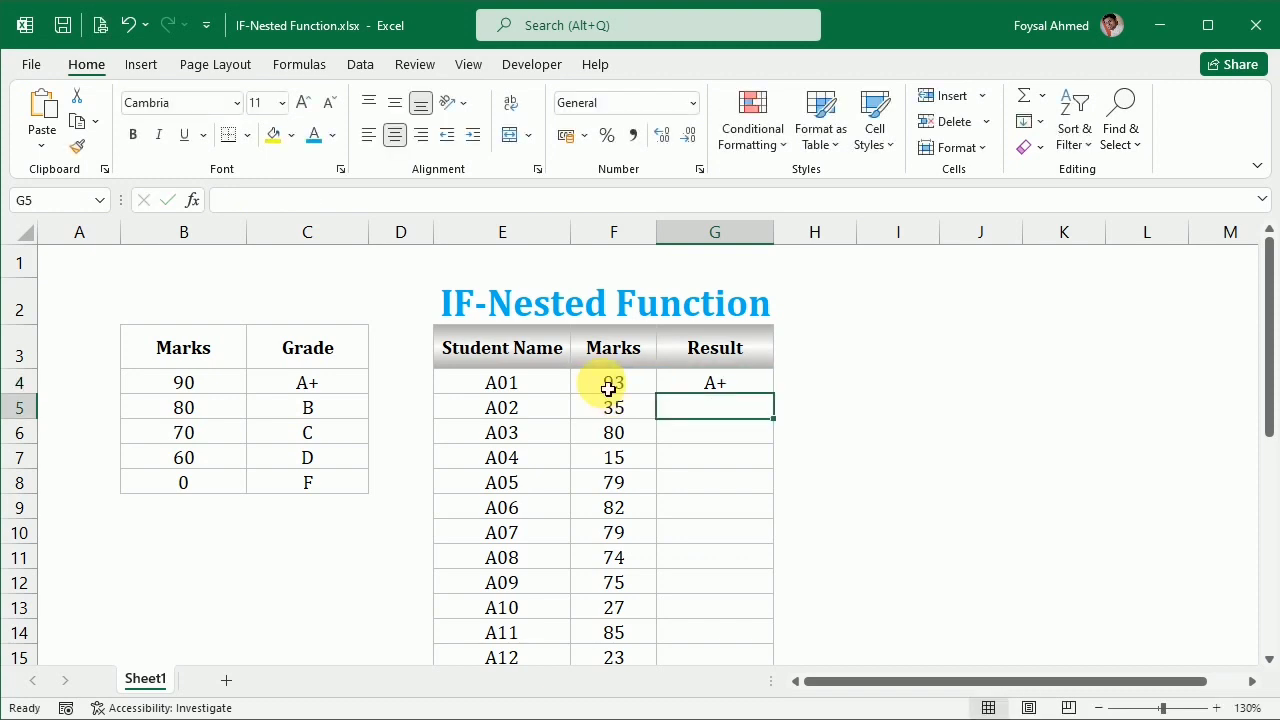
# Reopen the G4 formula and add a copied IF as its false value, adapted to IF(F4>=80,"B"
pyautogui.click(694, 385)
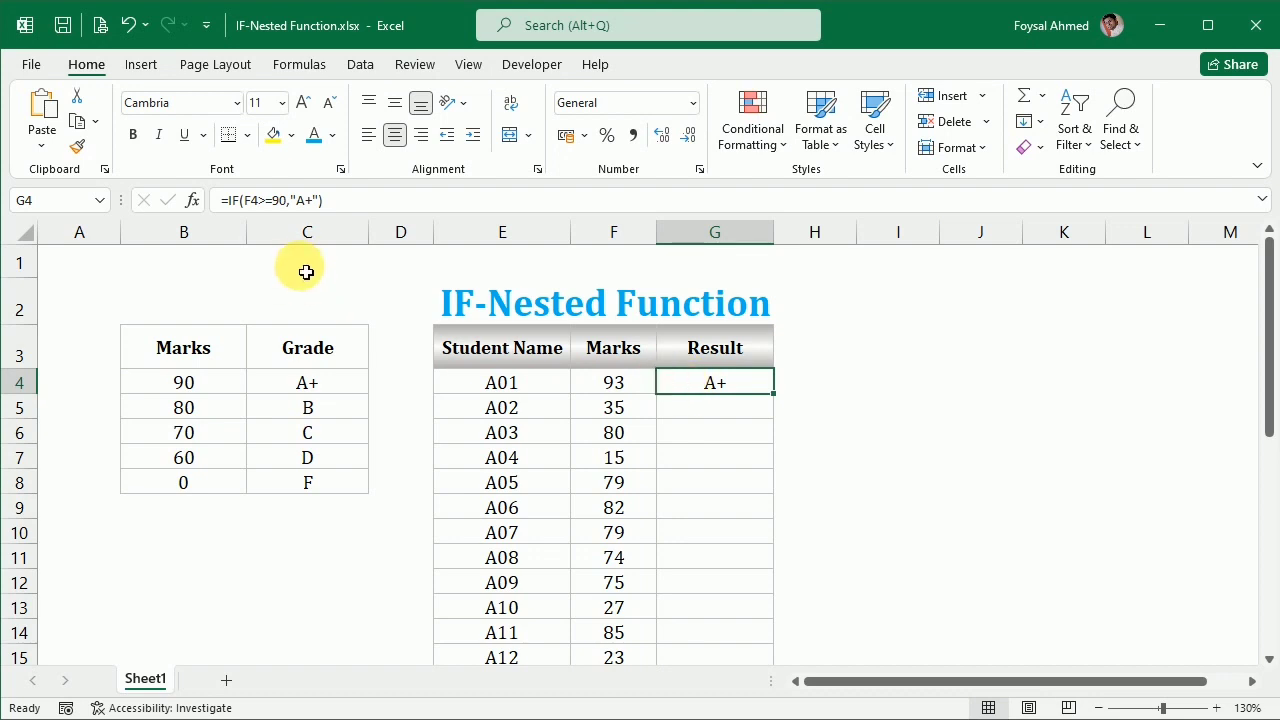
pyautogui.click(491, 308)
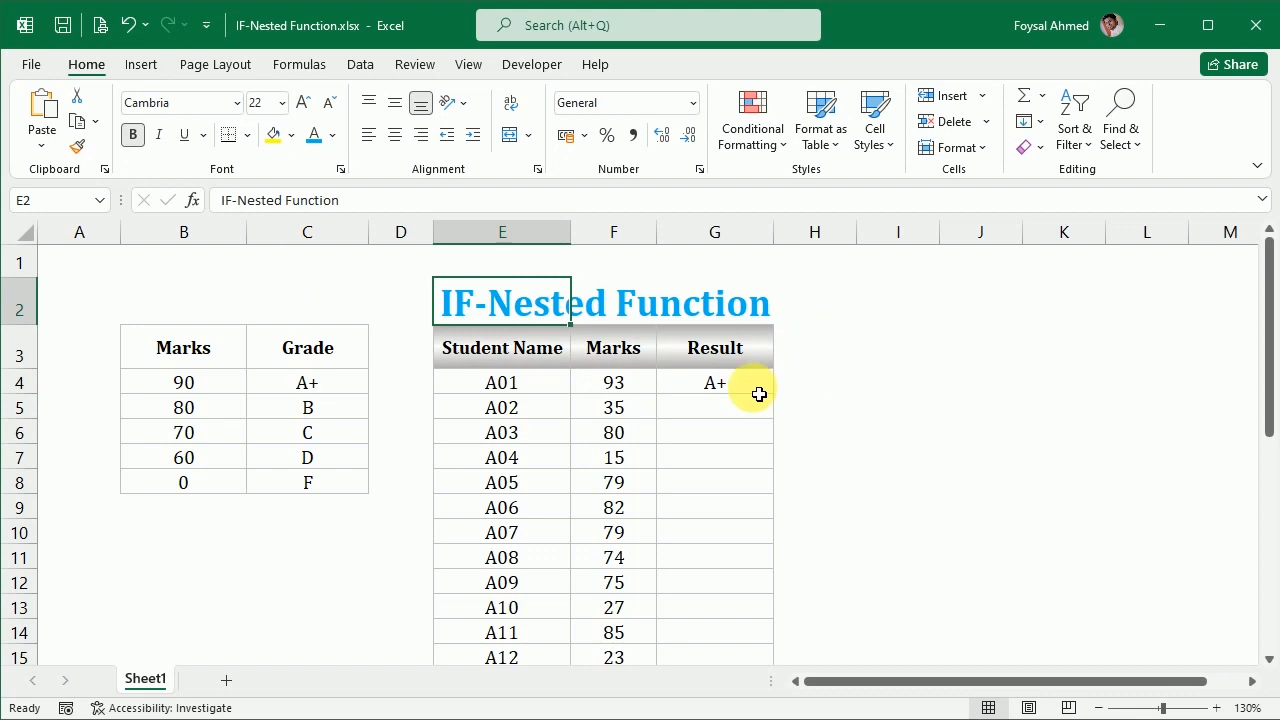
pyautogui.click(705, 394)
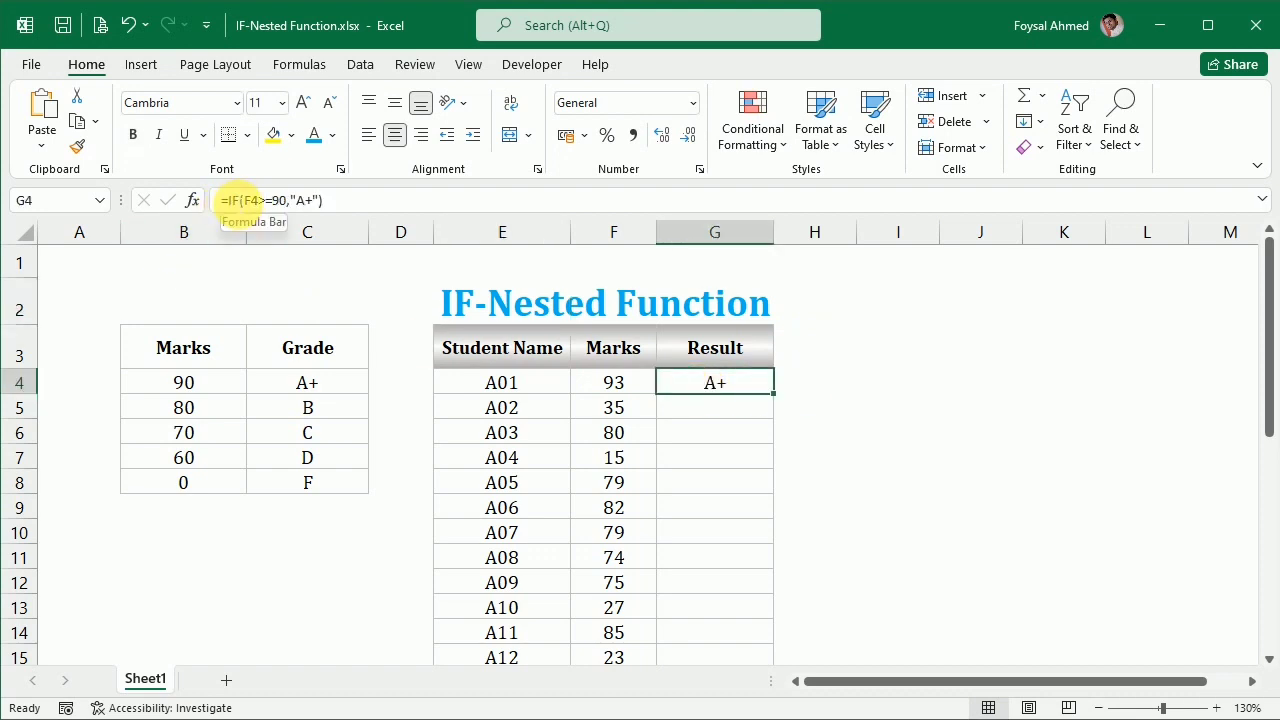
pyautogui.moveTo(226, 201); pyautogui.dragTo(318, 205)
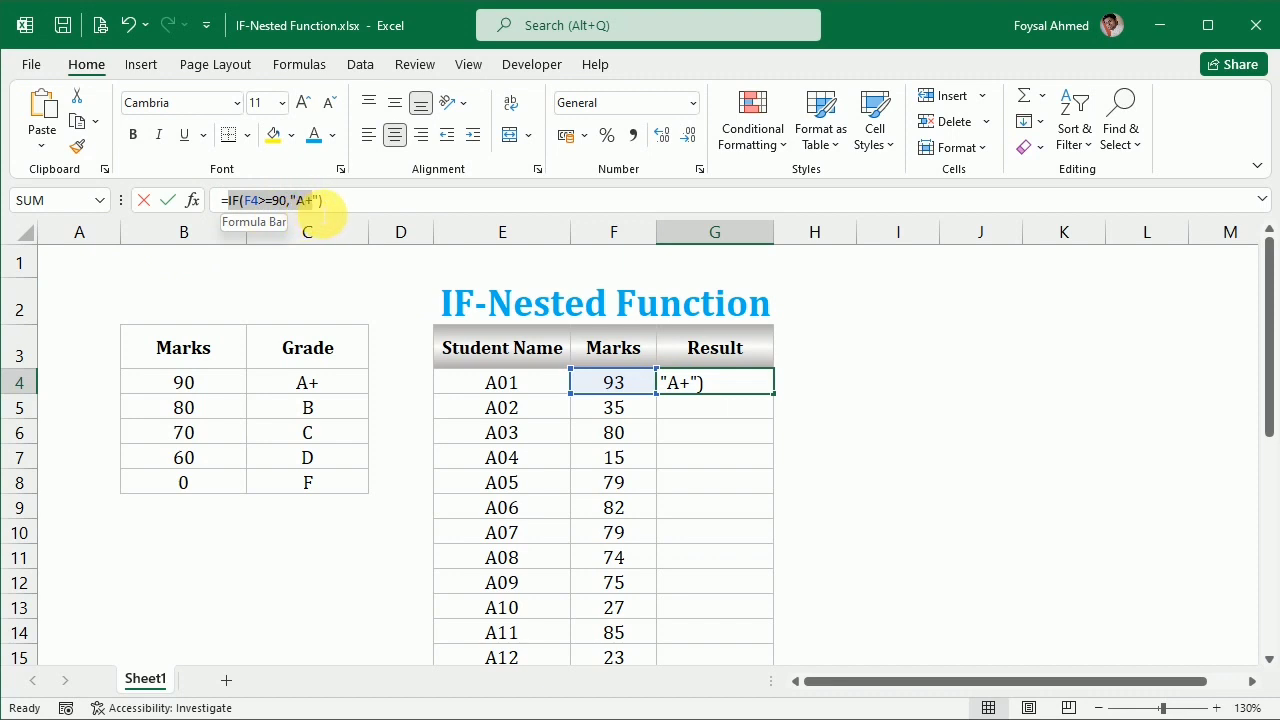
pyautogui.click(347, 207)
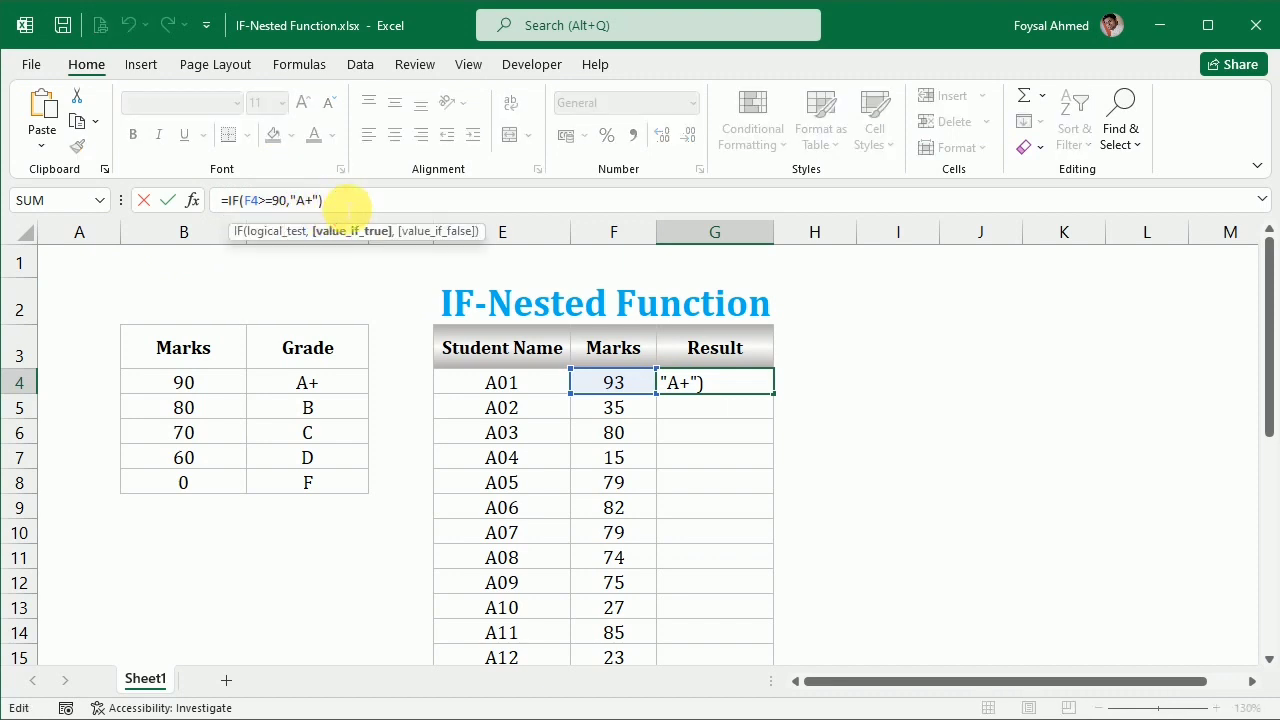
pyautogui.press('BackSpace')
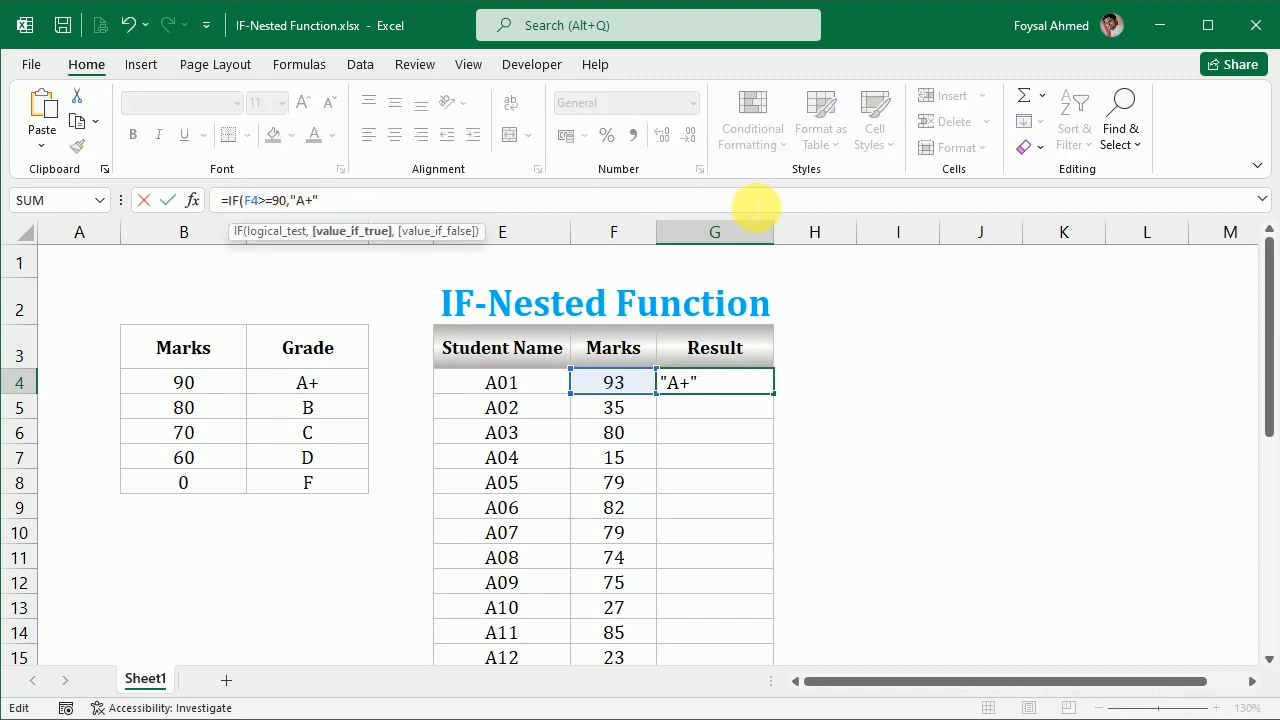
pyautogui.write(',')
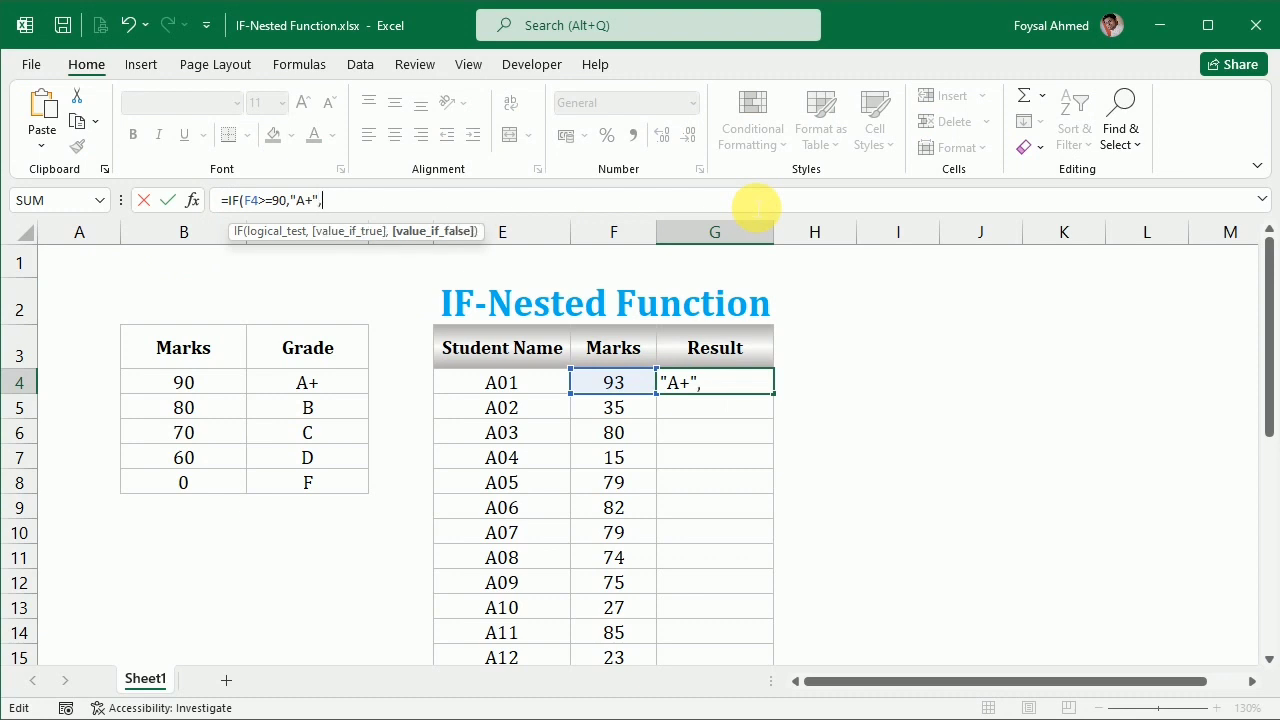
pyautogui.write('IF(F4>=90,"A+"')
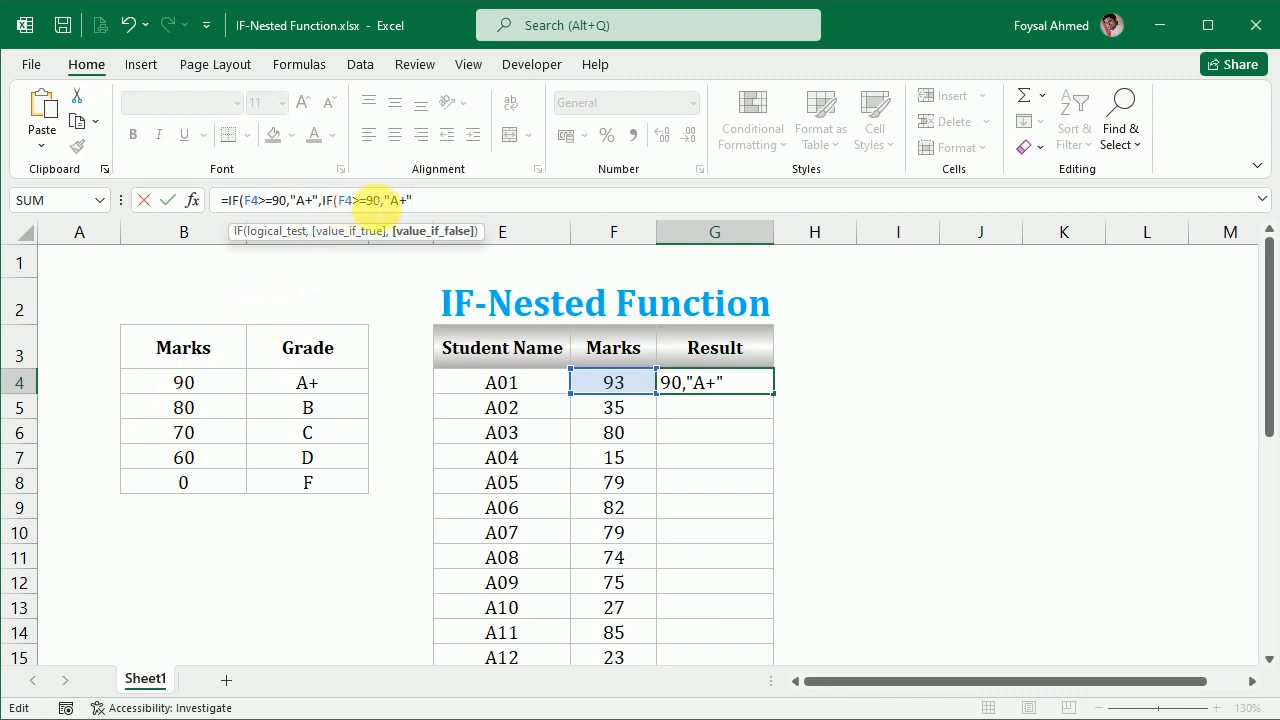
pyautogui.click(367, 200)
pyautogui.write('8')
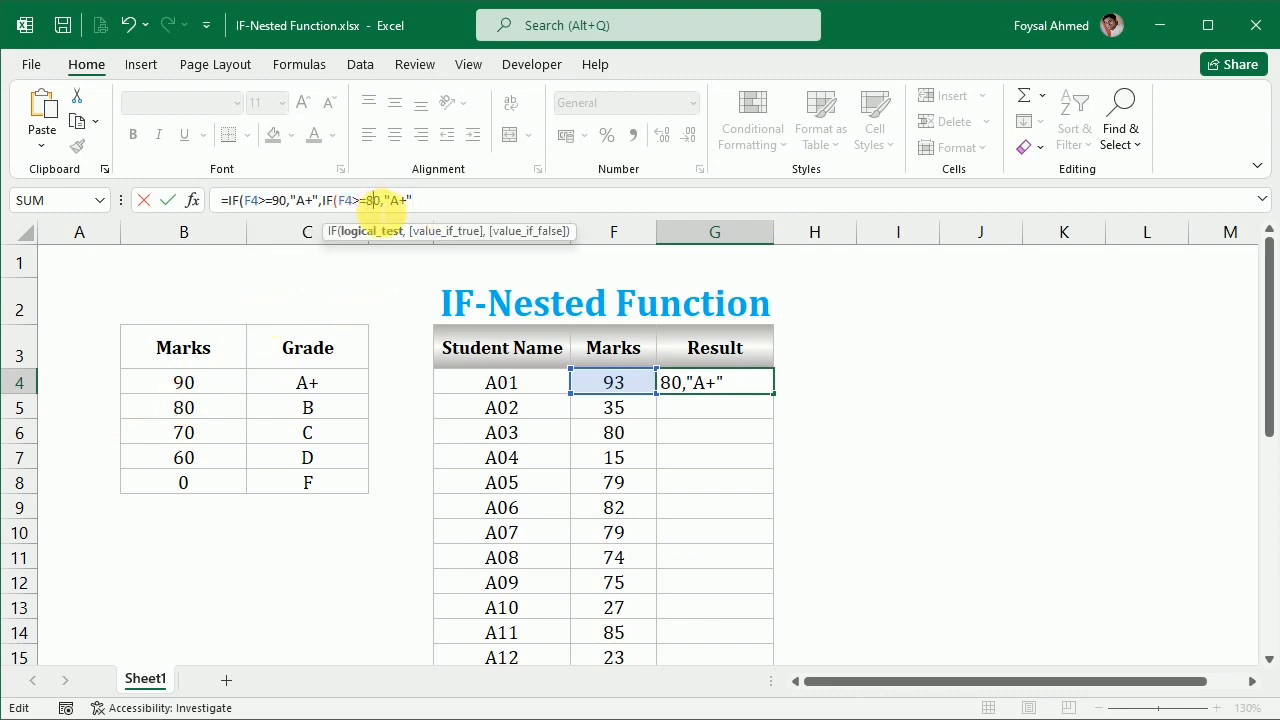
pyautogui.moveTo(391, 200); pyautogui.dragTo(409, 201)
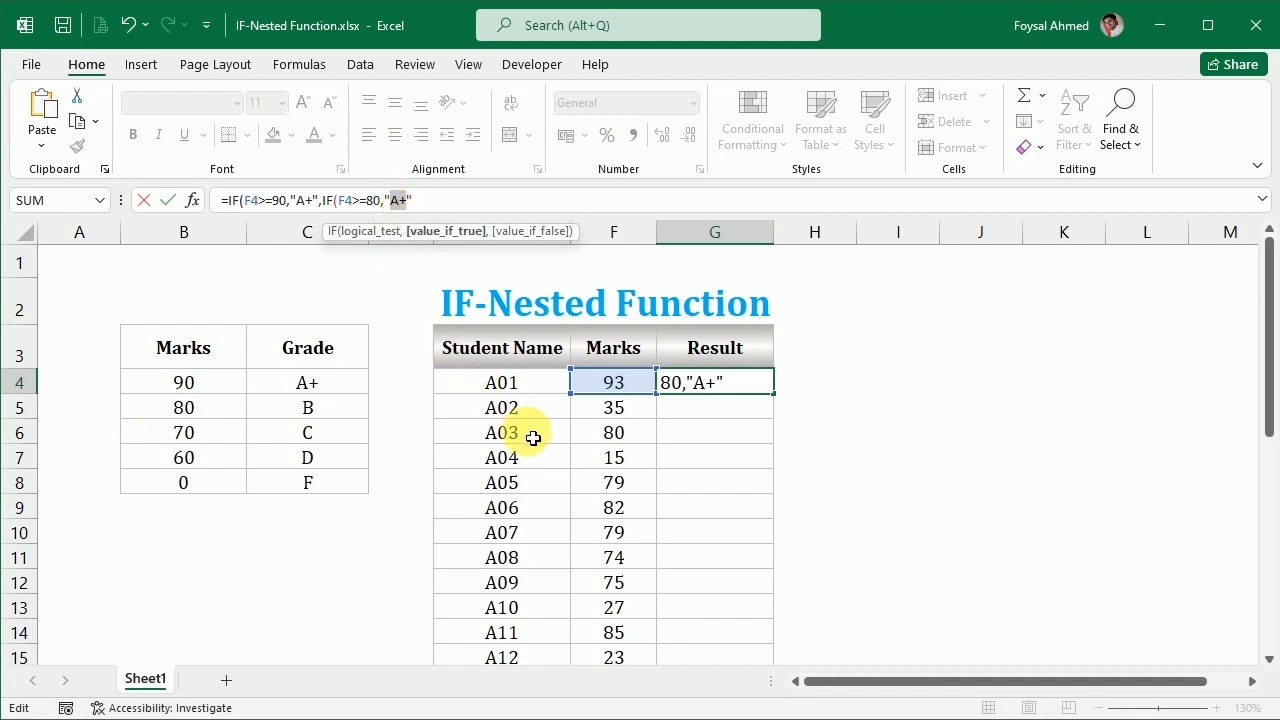
pyautogui.write('B"')
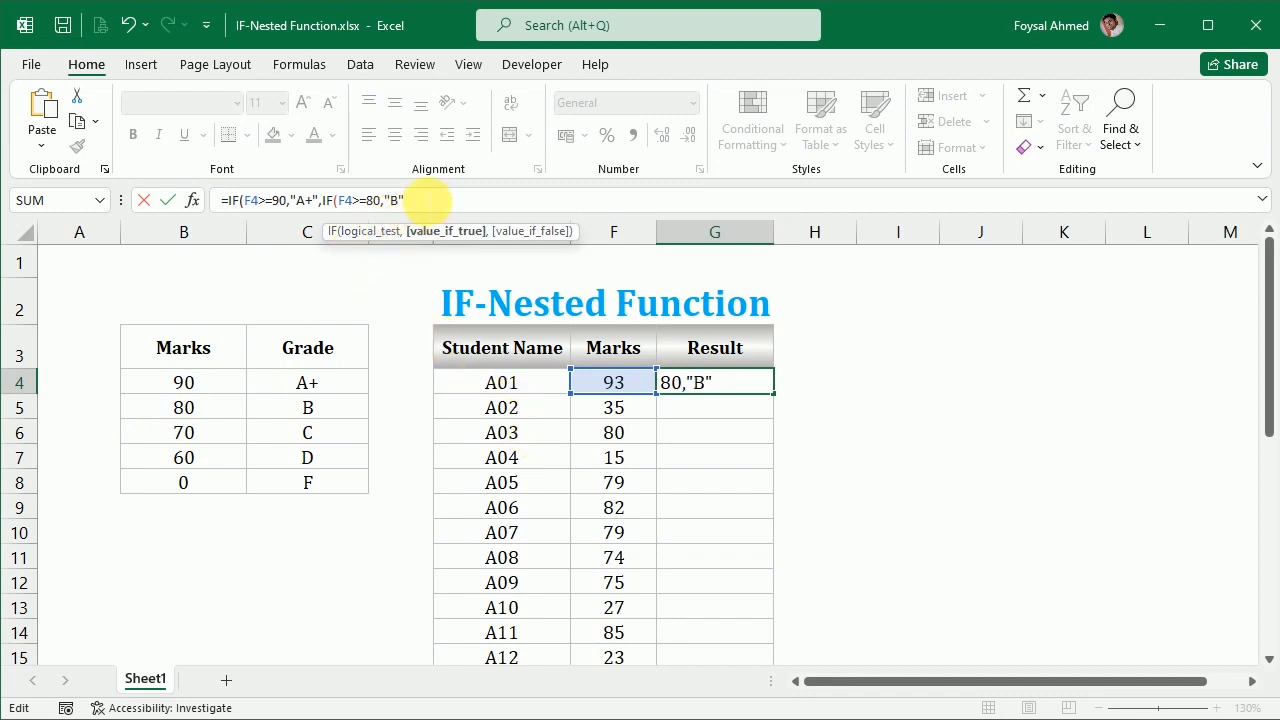
# Nest another copy of the IF after the "B" result in G4, adapted to IF(F4>=70,"C"
pyautogui.write(',')
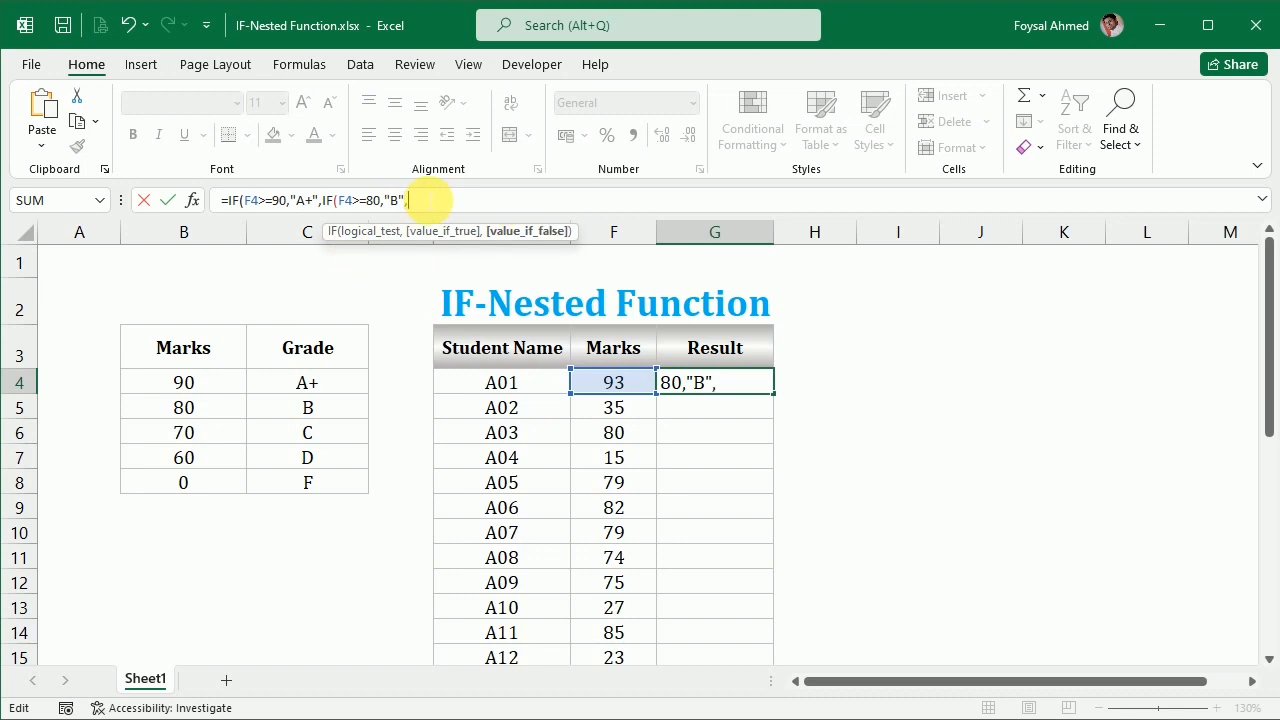
pyautogui.write('IF(F4>=90,"A+"')
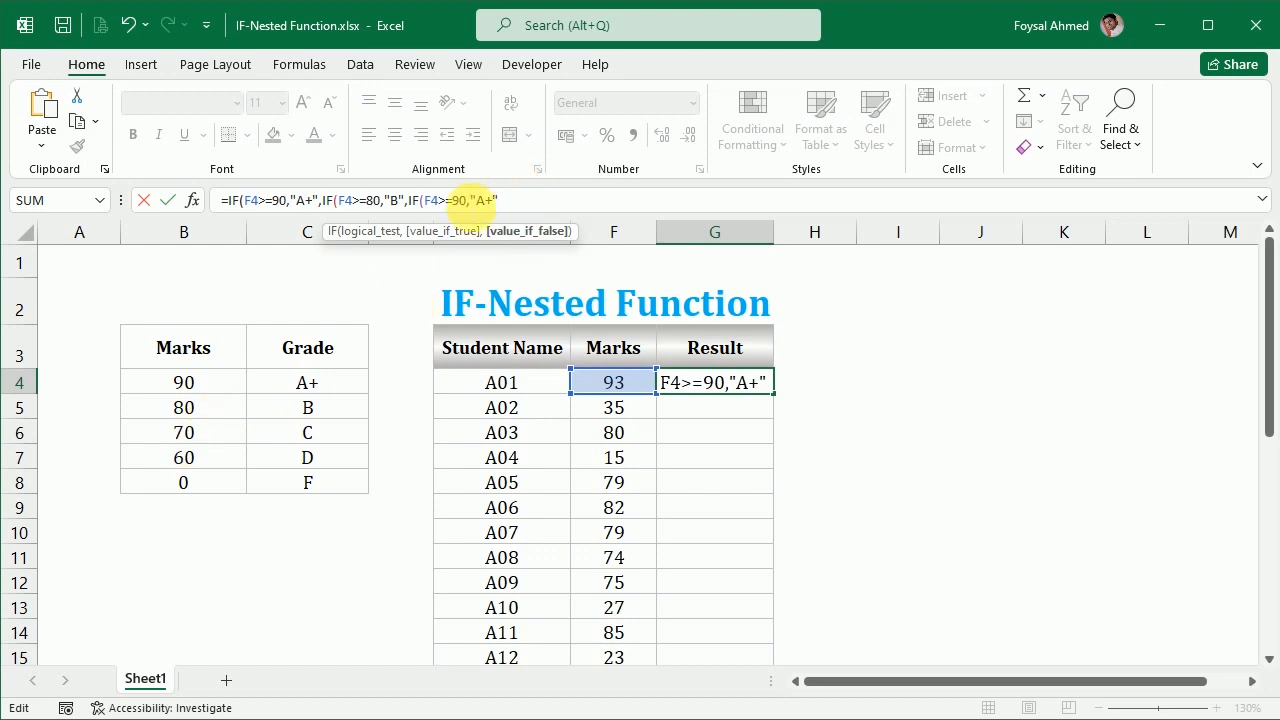
pyautogui.click(459, 204)
pyautogui.press('BackSpace')
pyautogui.write('7')
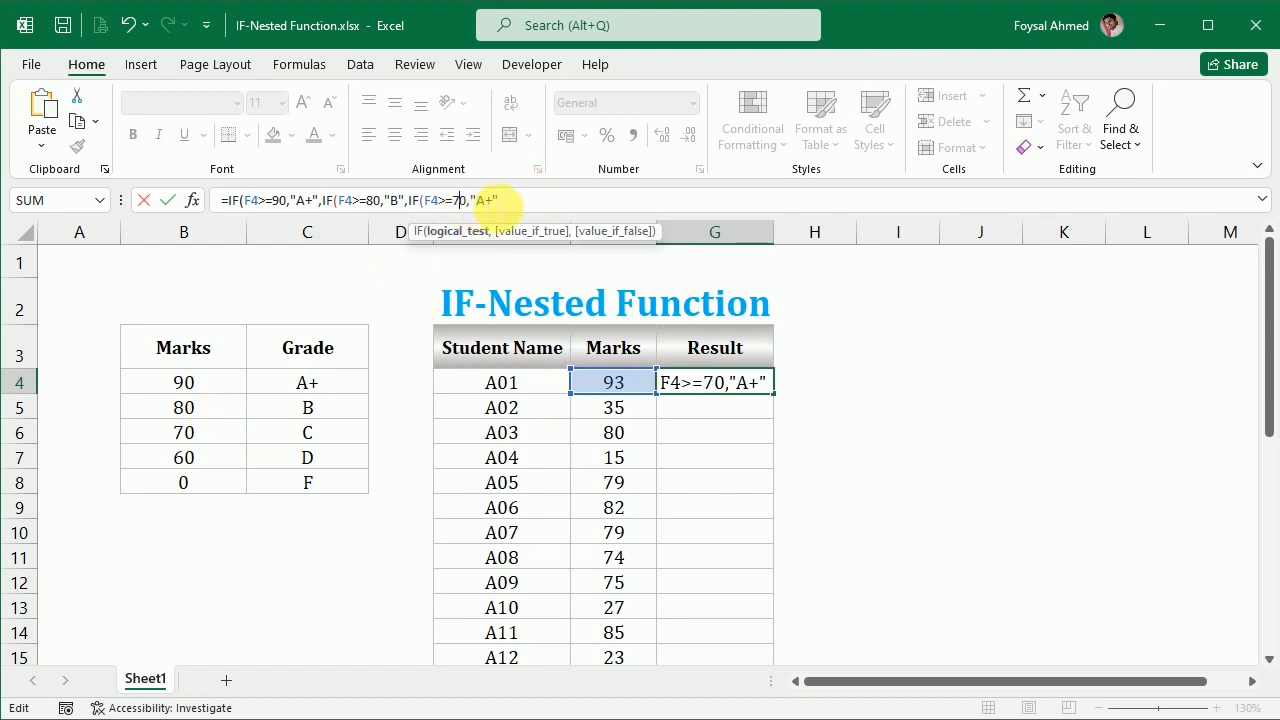
pyautogui.moveTo(477, 201); pyautogui.dragTo(493, 201)
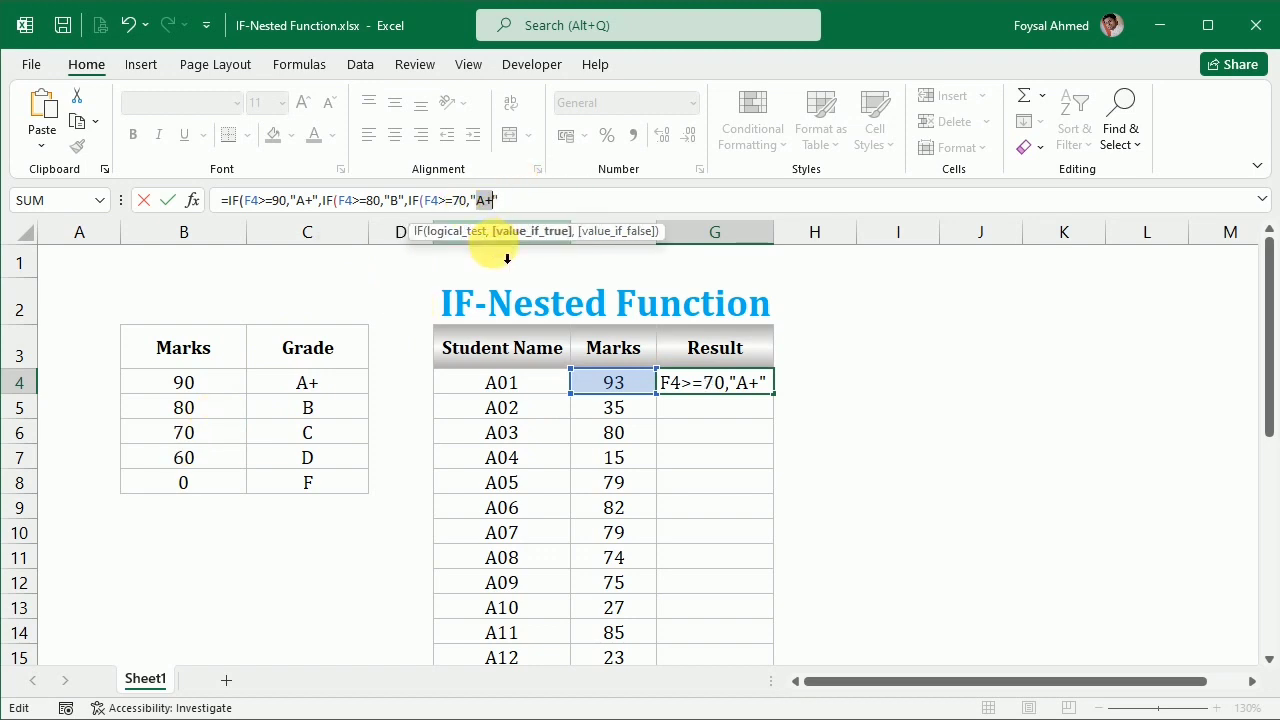
pyautogui.write('C"')
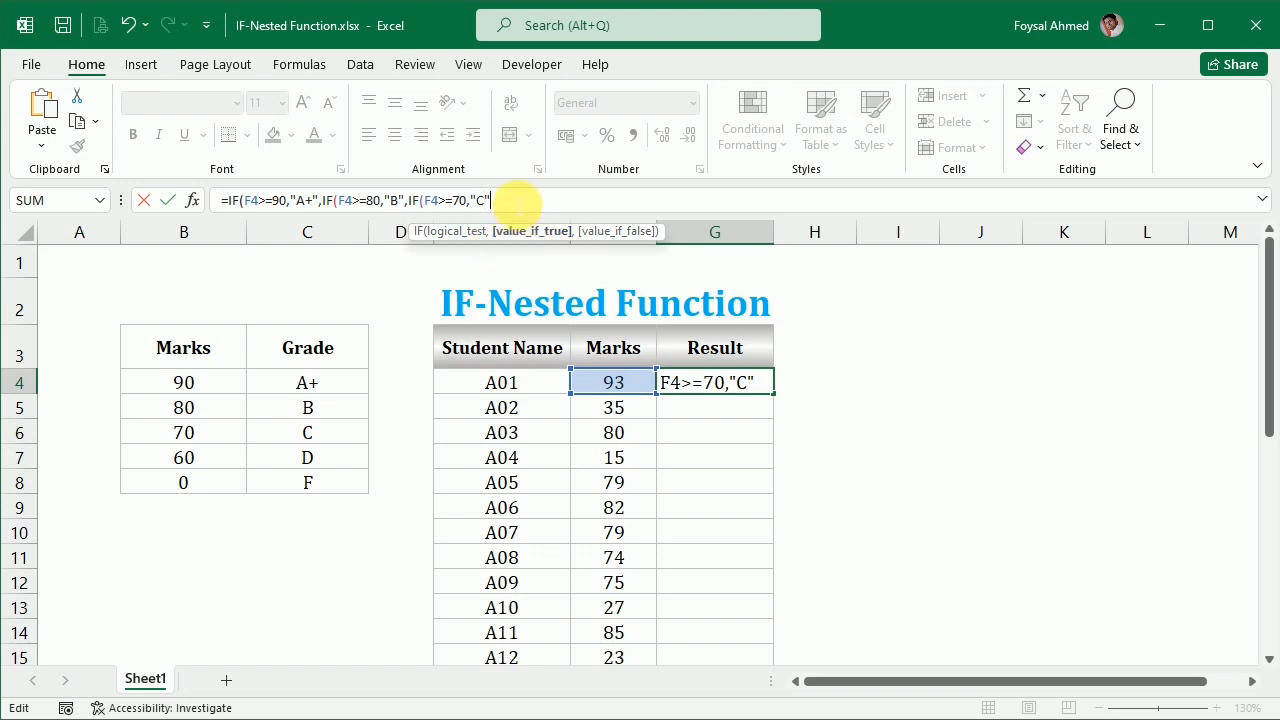
# Nest a further copy of the IF after the "C" result in G4, adapted to IF(F4>=60,"D"
pyautogui.write(',')
pyautogui.write('IF(F4>=90,"A+"')
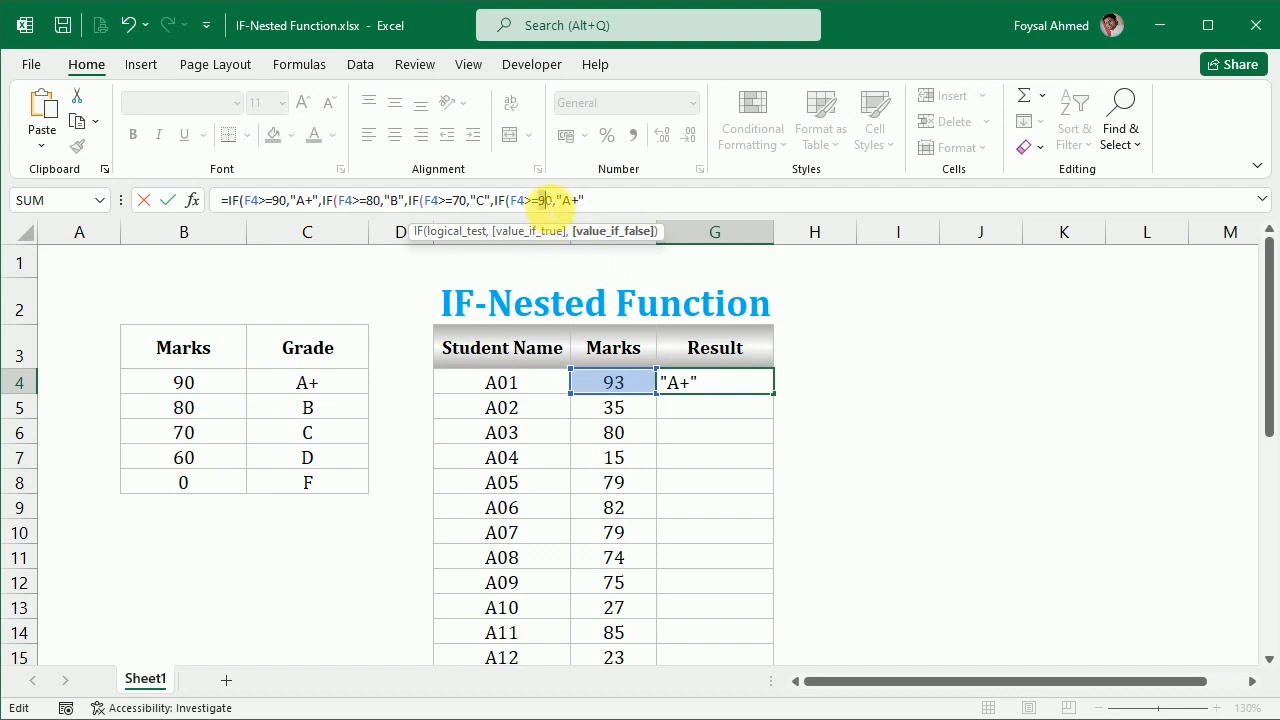
pyautogui.click(550, 201)
pyautogui.write('6')
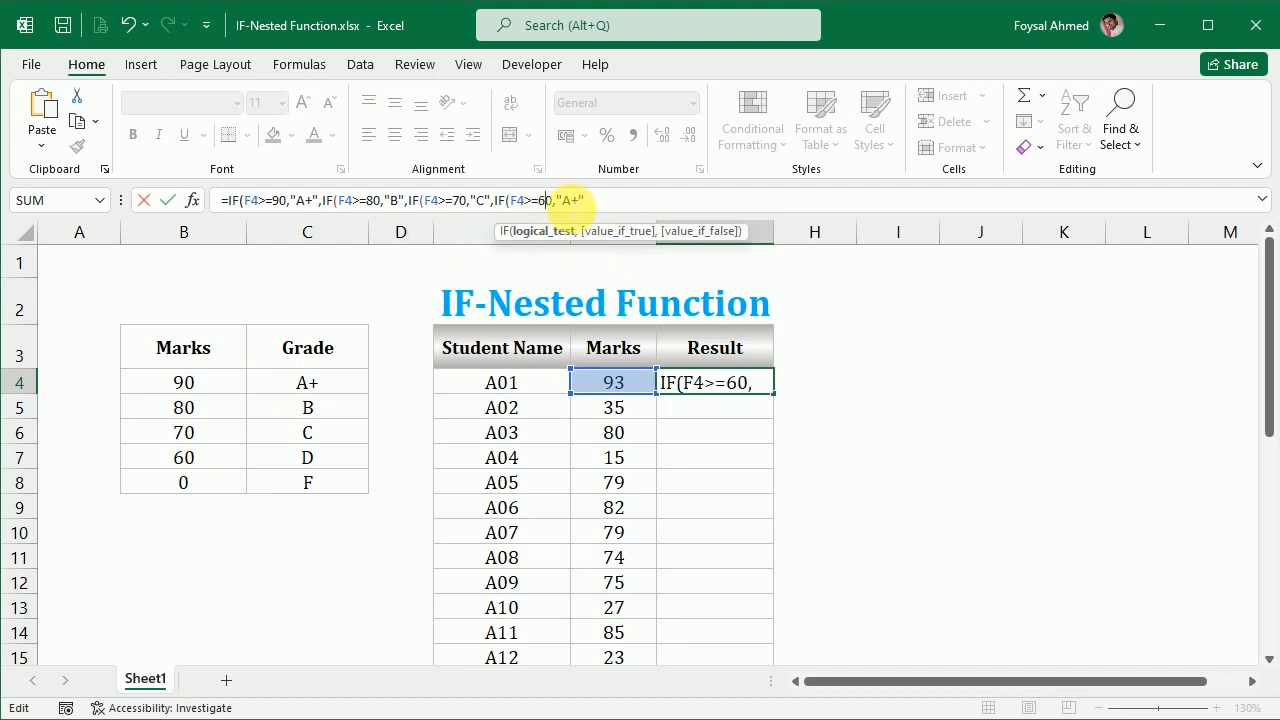
pyautogui.moveTo(563, 201); pyautogui.dragTo(584, 202)
pyautogui.write('D"')
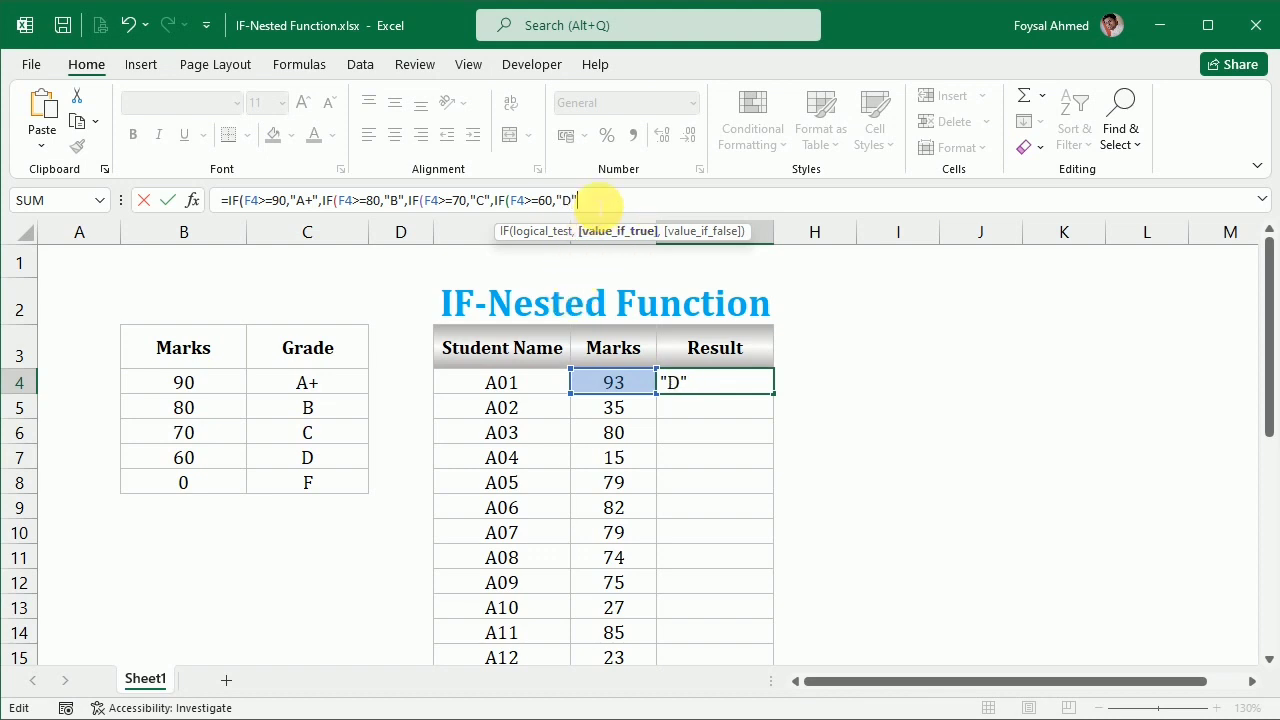
# Set "F" as the final false value of the G4 formula and commit it, accepting the closing-parentheses correction
pyautogui.write(',')
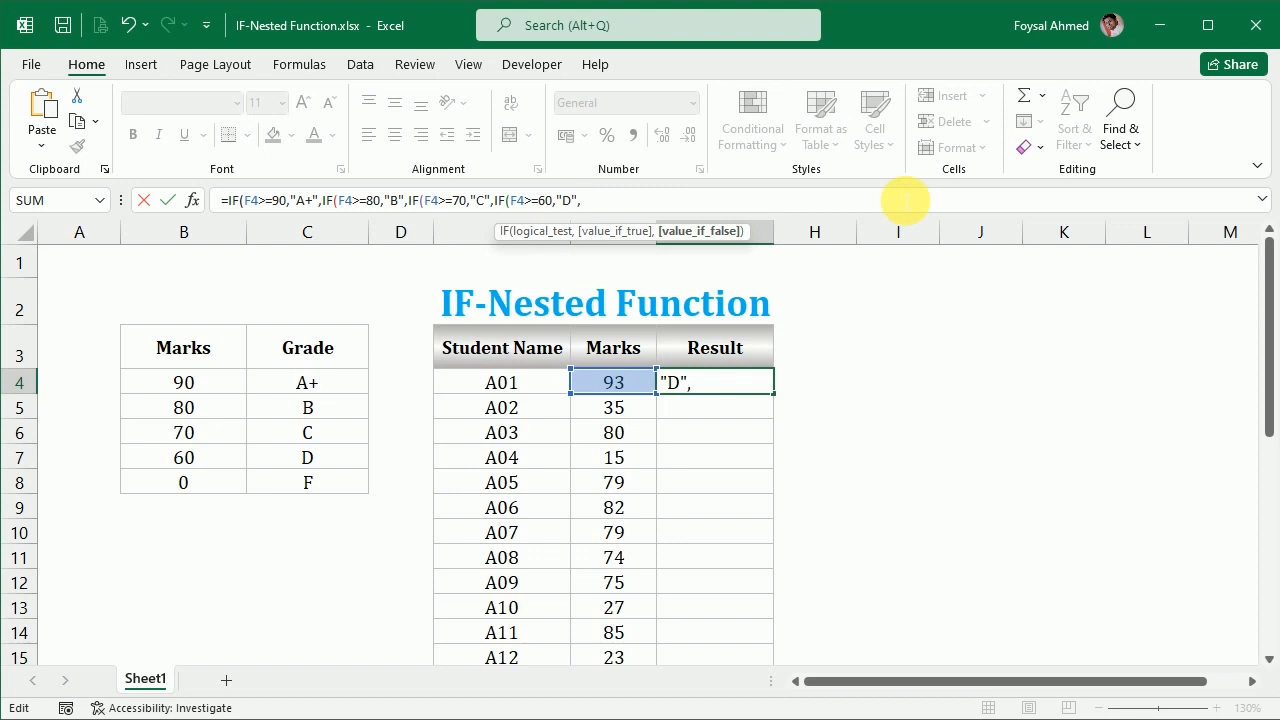
pyautogui.write('(')
pyautogui.press('BackSpace')
pyautogui.write('"F"')
pyautogui.press('Return')
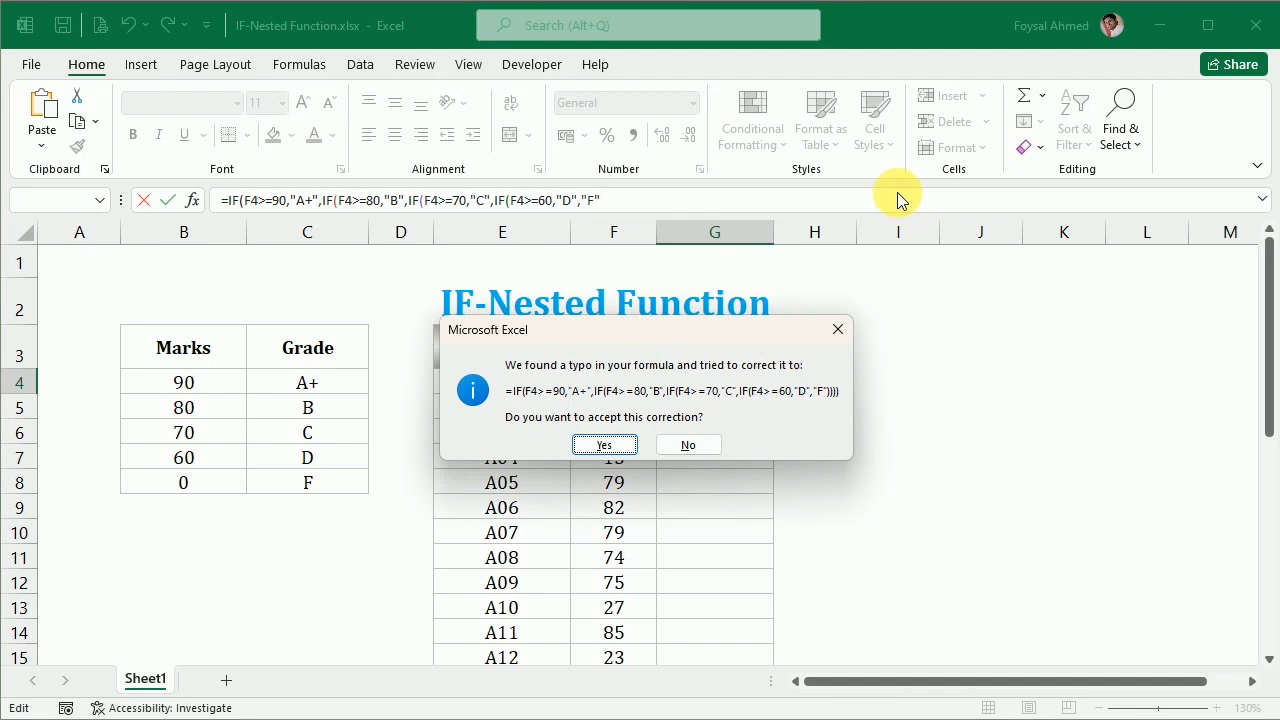
pyautogui.press('Return')
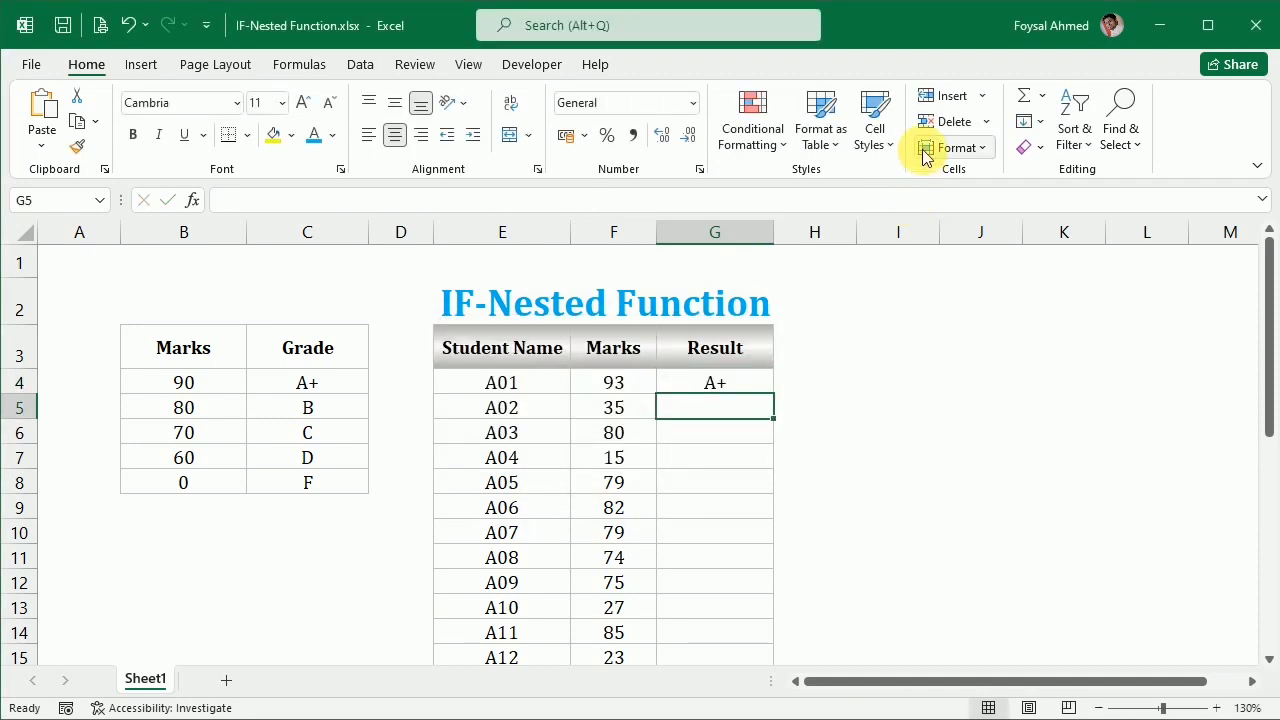
# Display the nested IF formula of G4 as text in H4 with FORMULATEXT(G4)
pyautogui.click(808, 388)
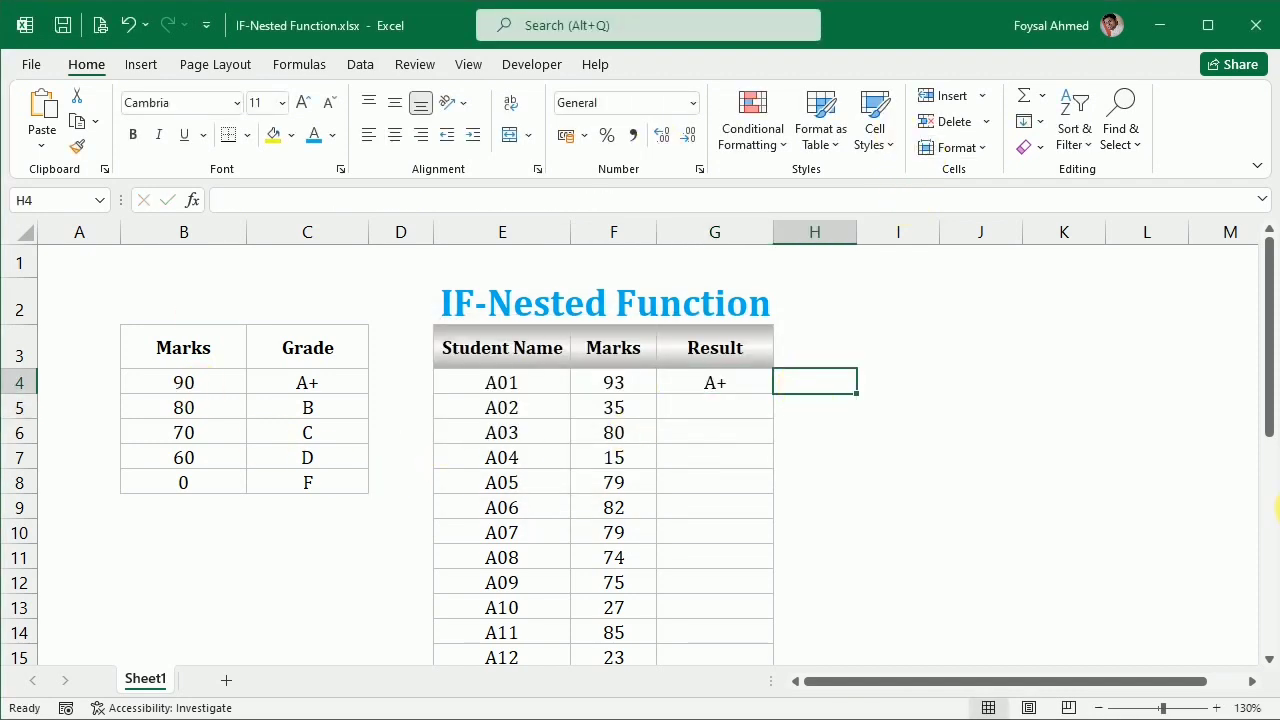
pyautogui.write('=formu')
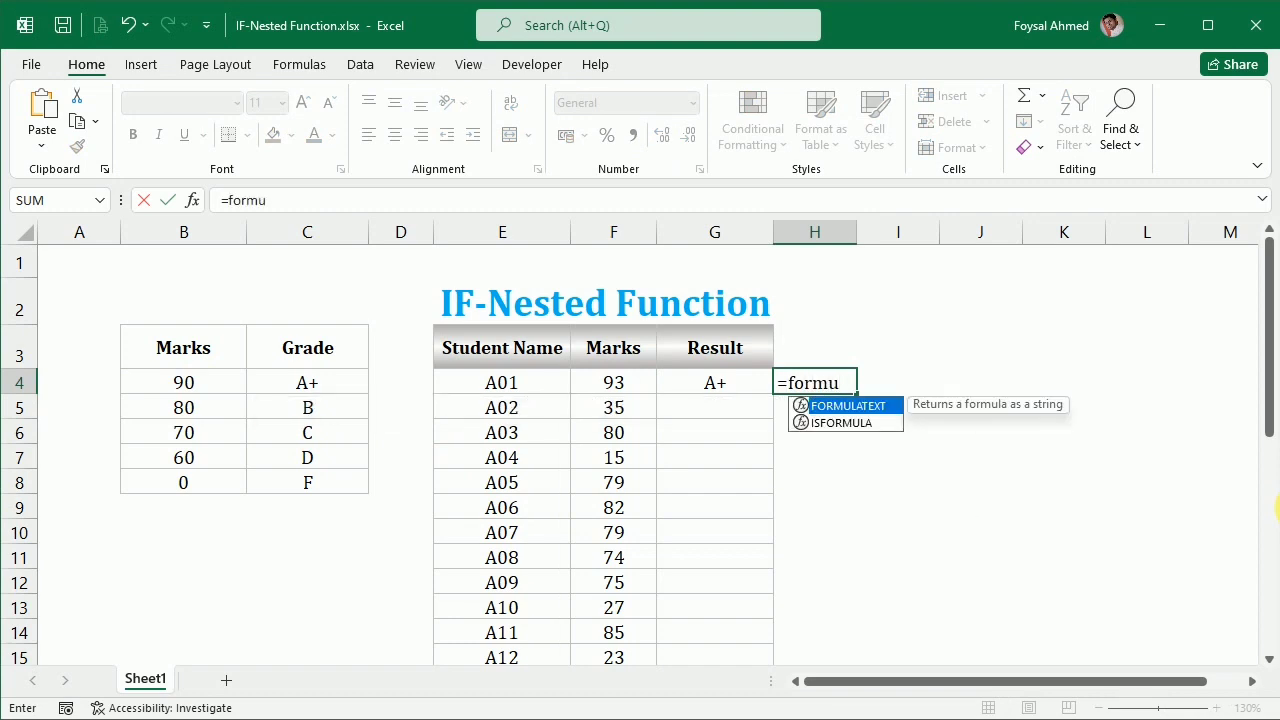
pyautogui.press('Tab')
pyautogui.click(718, 383)
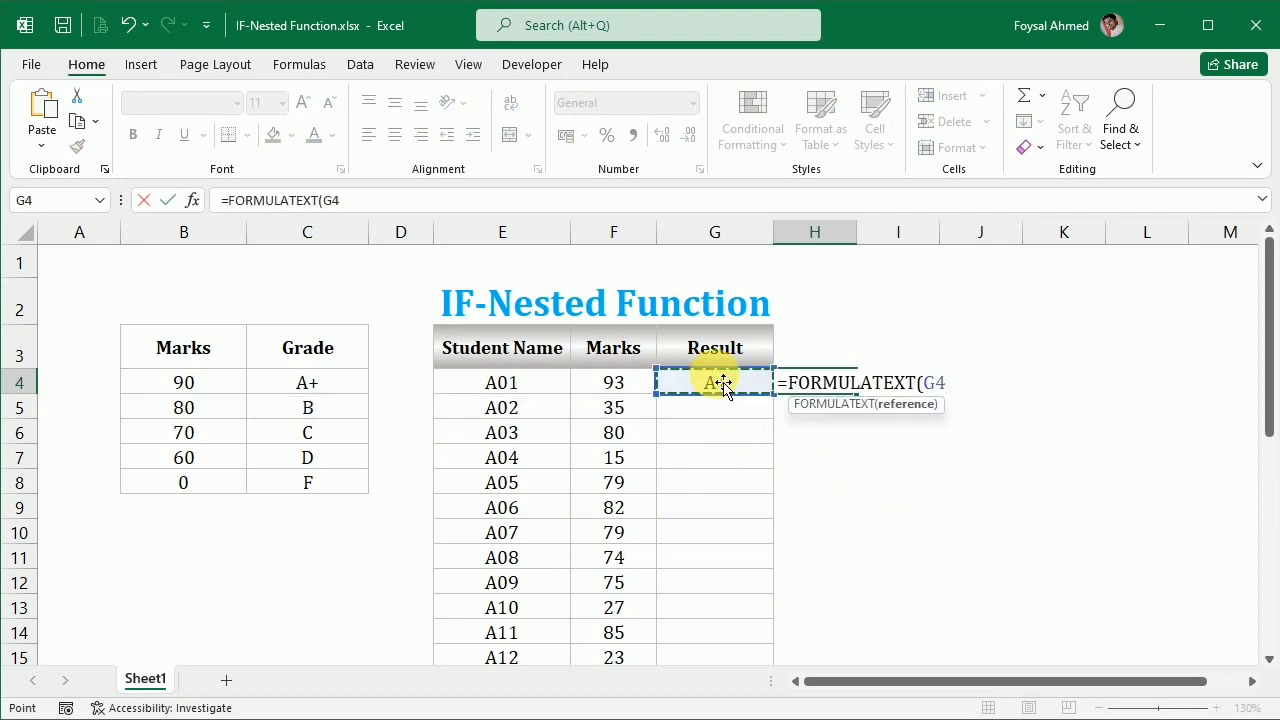
pyautogui.press('Return')
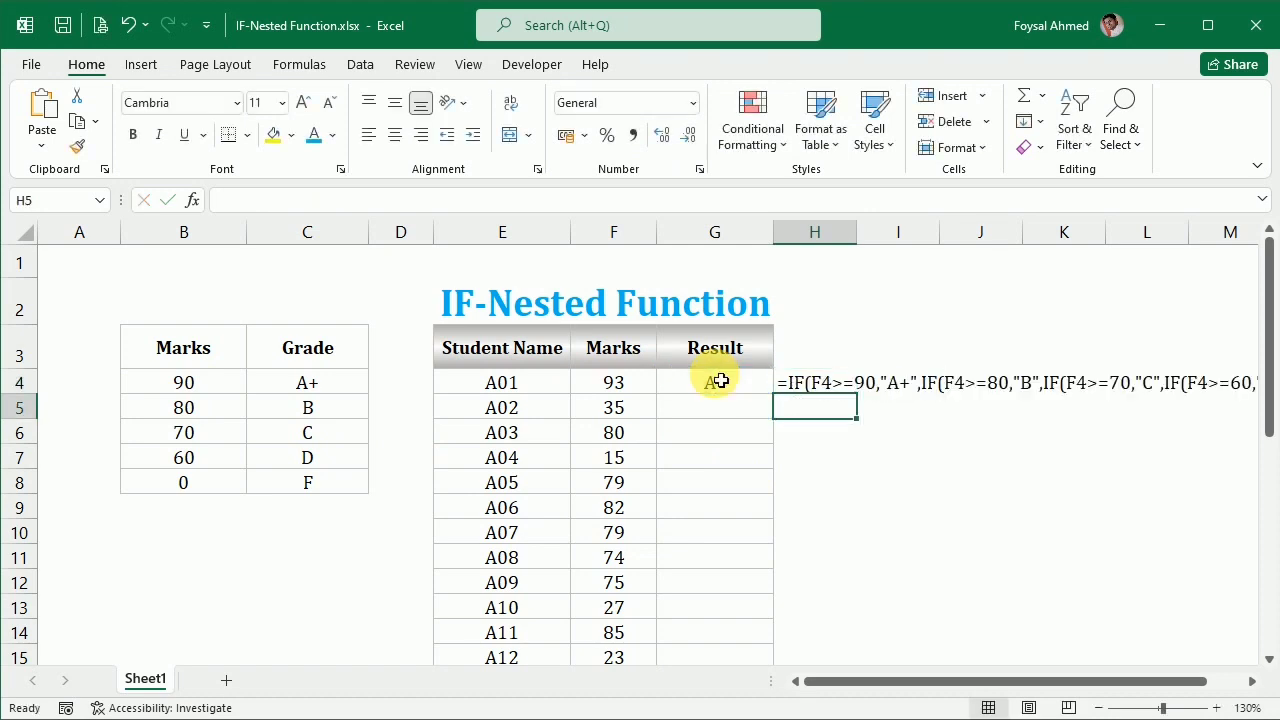
pyautogui.click(897, 428)
pyautogui.click(1253, 682)
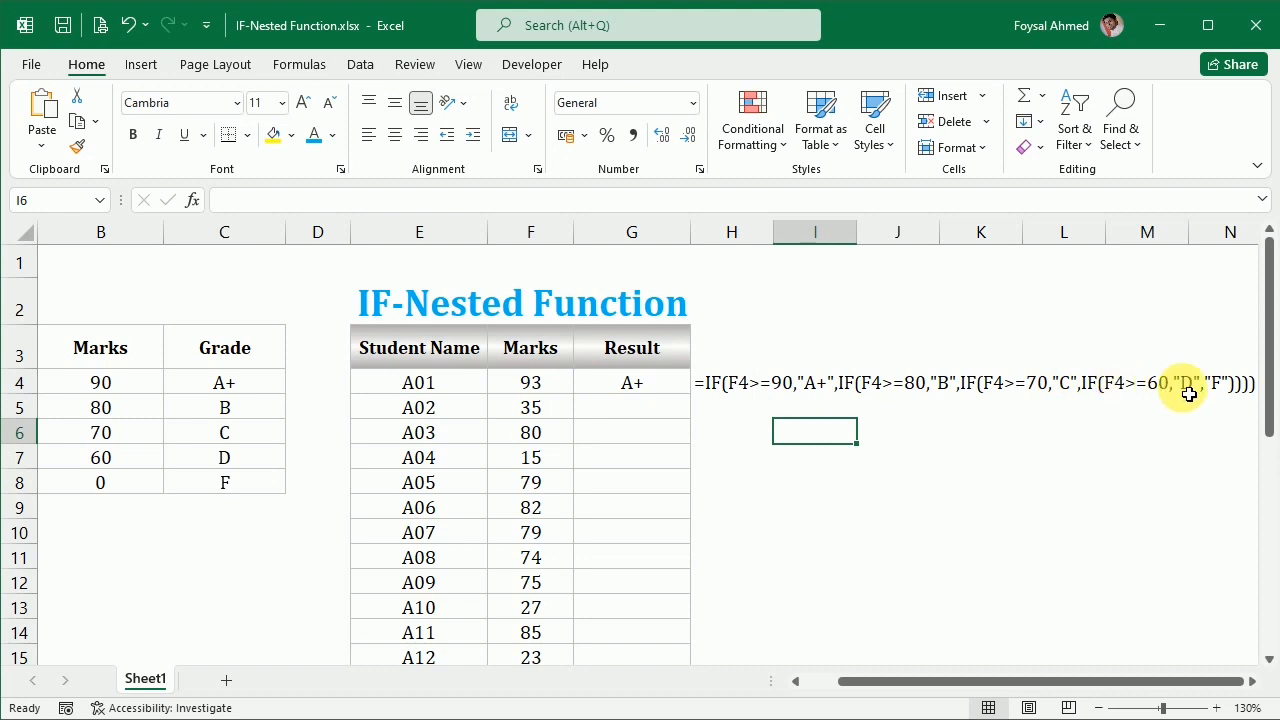
# Fill the nested IF formula from G4 down the Result column to G33 and review the filled grades
pyautogui.click(640, 388)
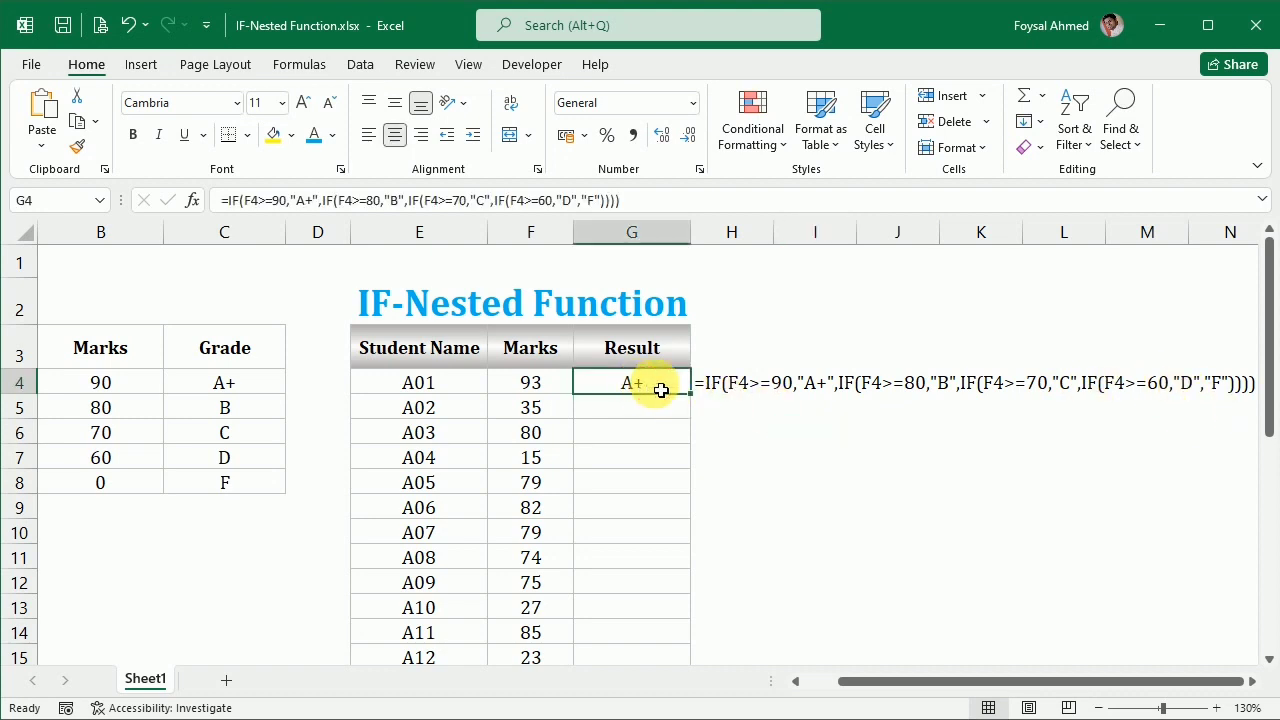
pyautogui.doubleClick(690, 395)
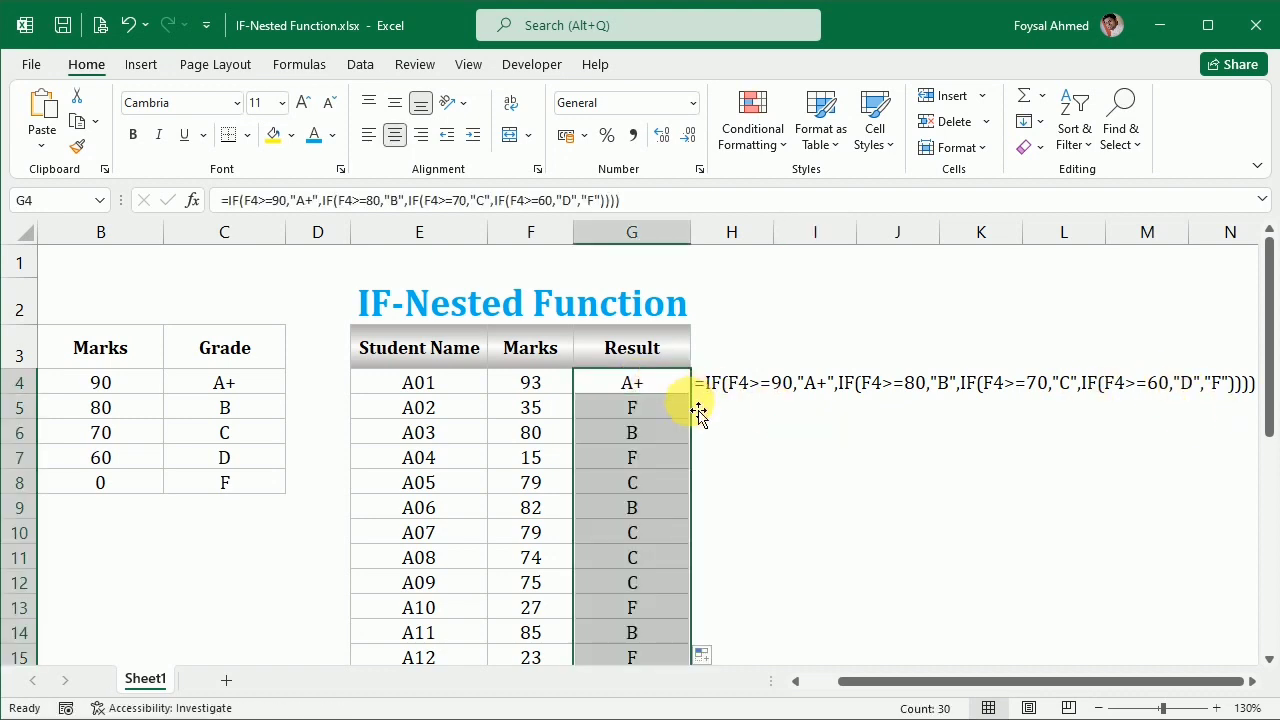
pyautogui.moveTo(889, 680); pyautogui.dragTo(829, 680)
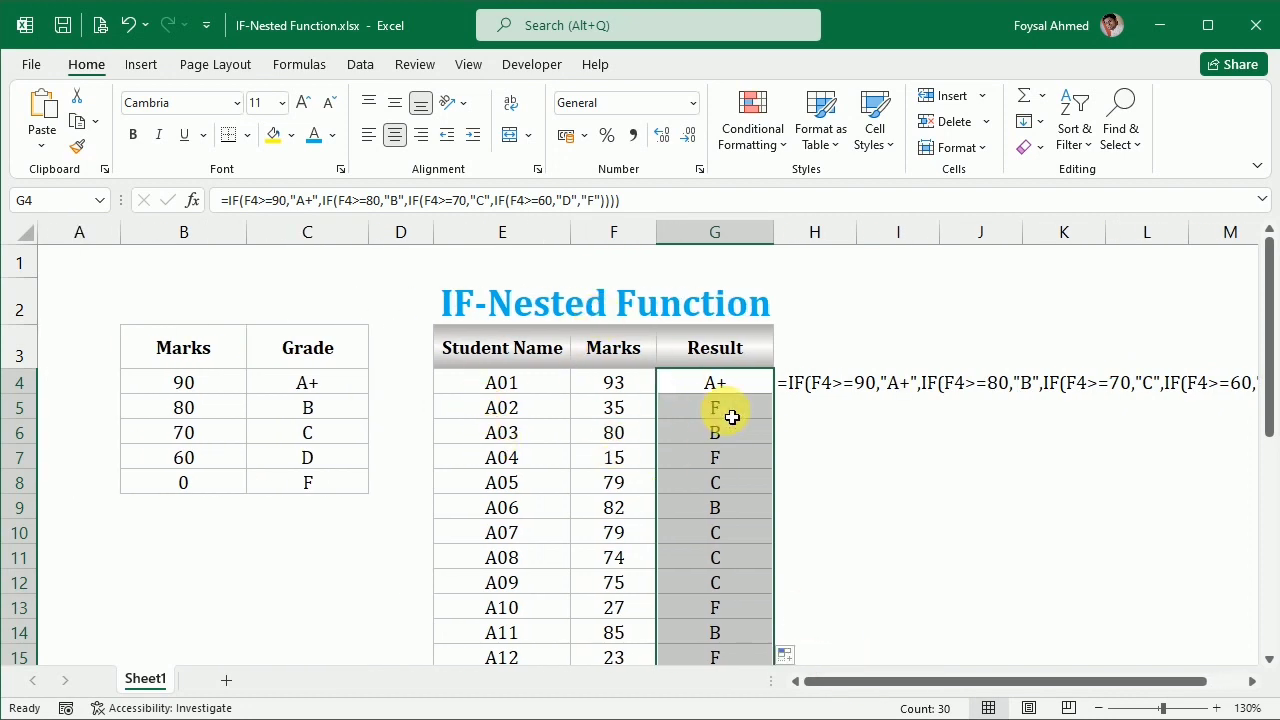
pyautogui.scroll(-6, 732, 418)
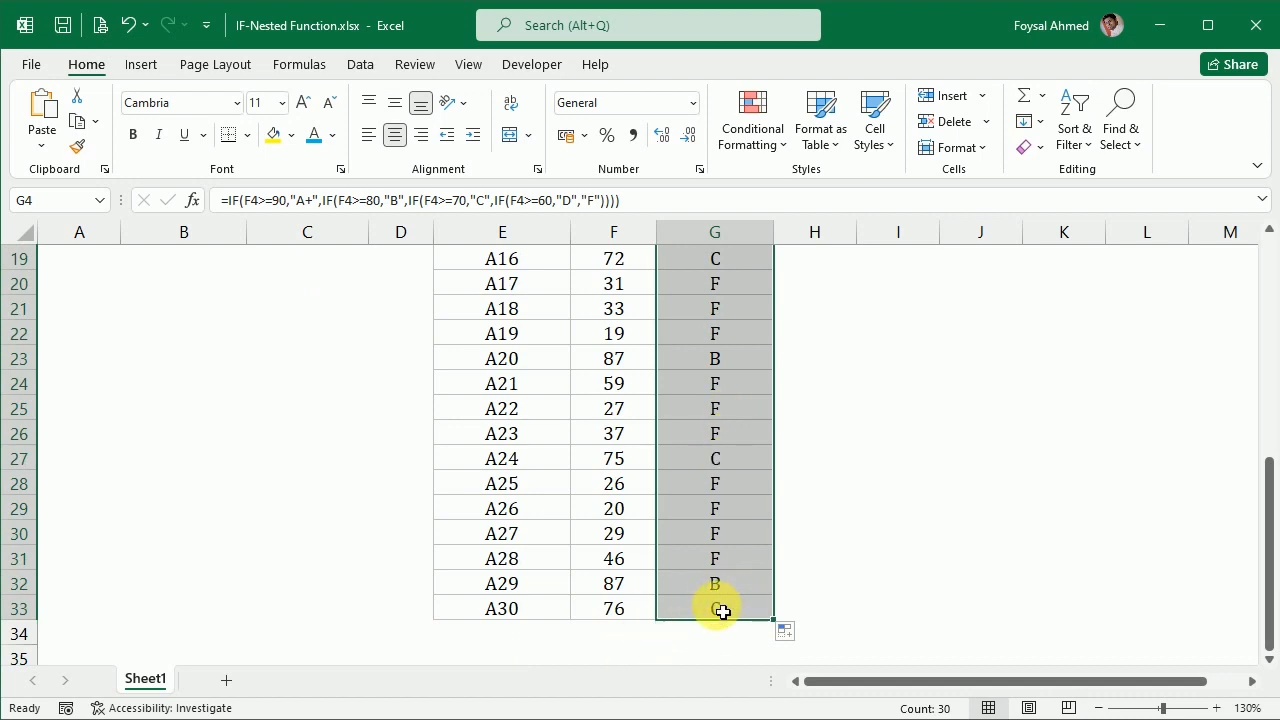
pyautogui.scroll(6, 600, 608)
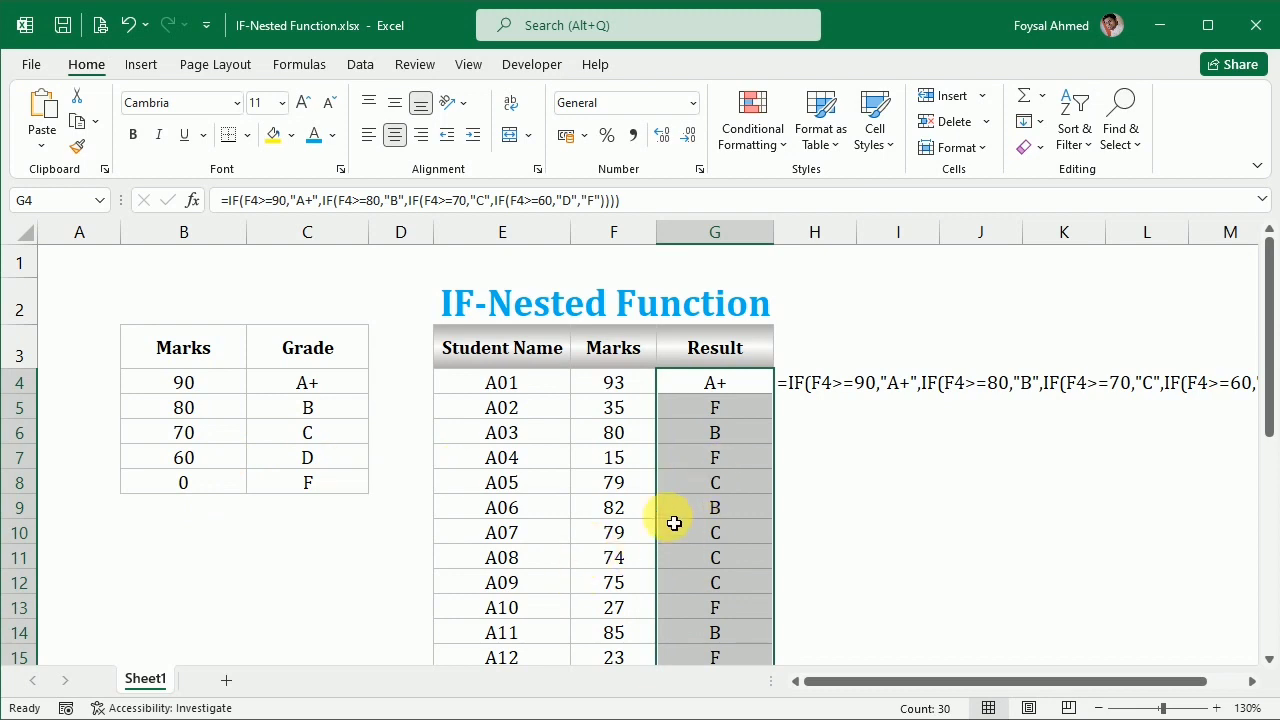
# Set student A05's mark in F8 to 59 and check the grade in G8
pyautogui.click(603, 480)
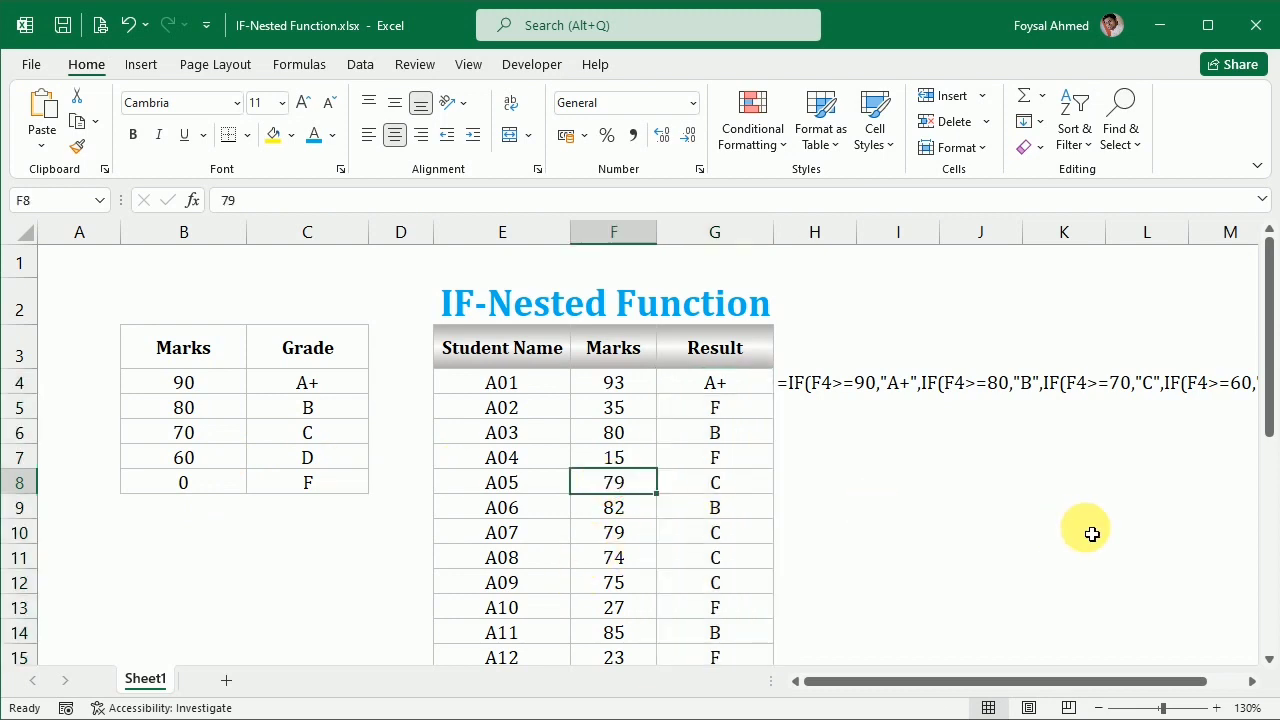
pyautogui.write('6')
pyautogui.press('BackSpace')
pyautogui.write('59')
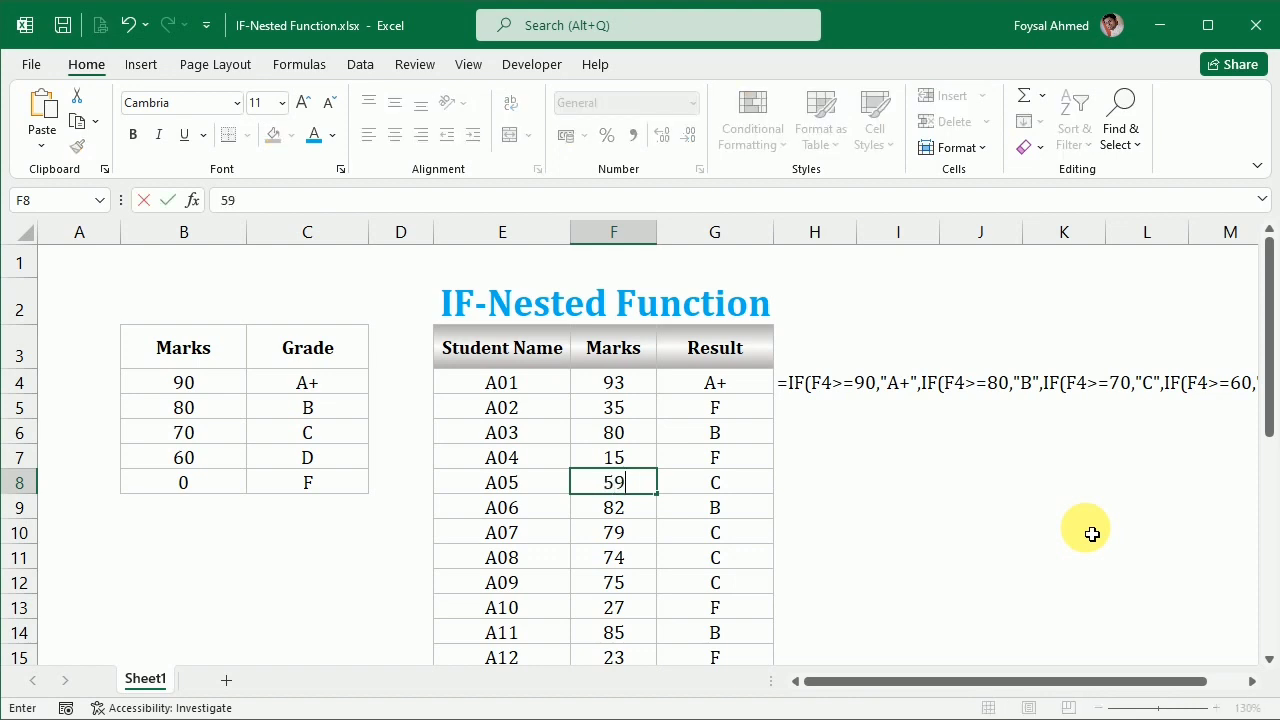
pyautogui.press('Return')
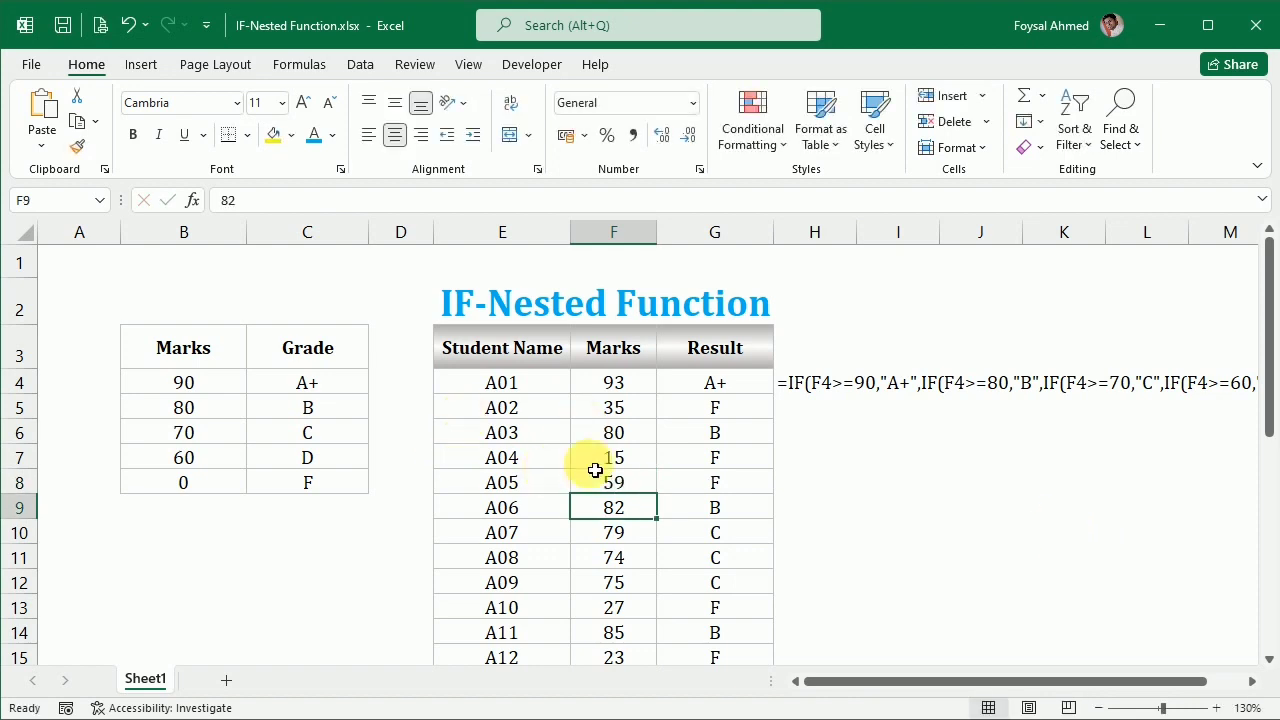
pyautogui.click(714, 484)
# Change student A05's mark in F8 to 60 to test the D grade threshold
pyautogui.click(630, 488)
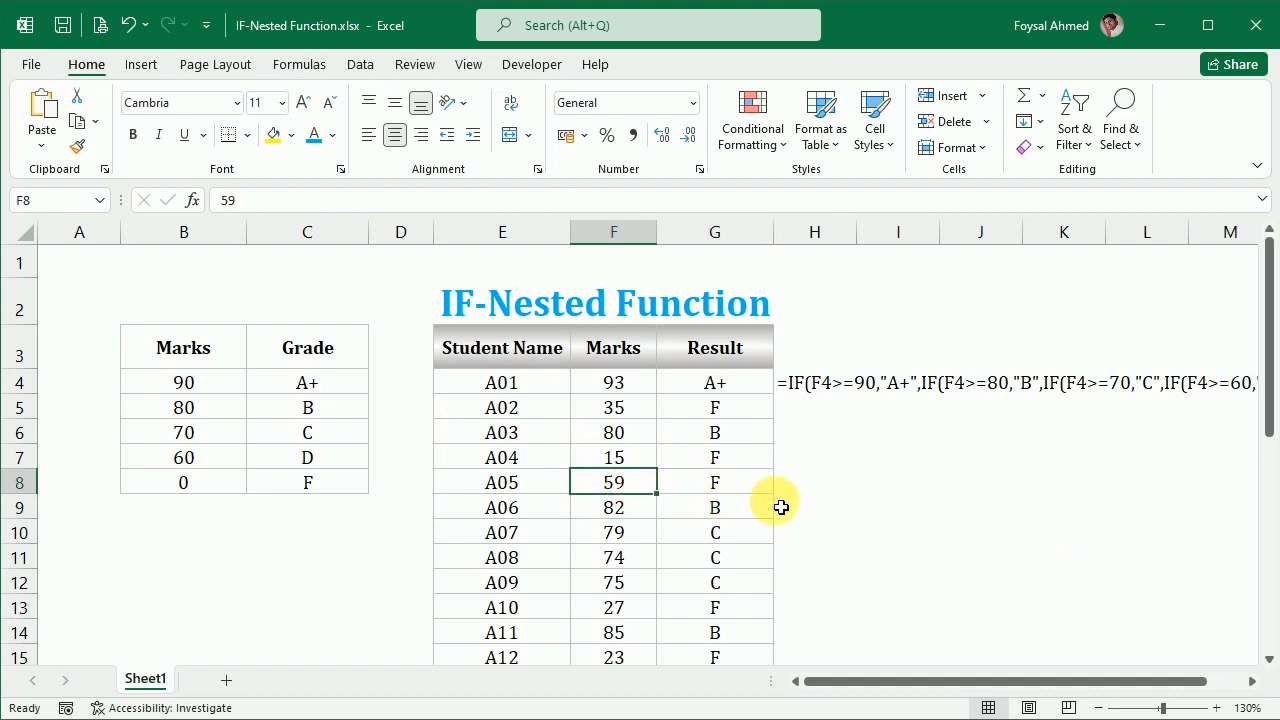
pyautogui.write('60')
pyautogui.press('Return')
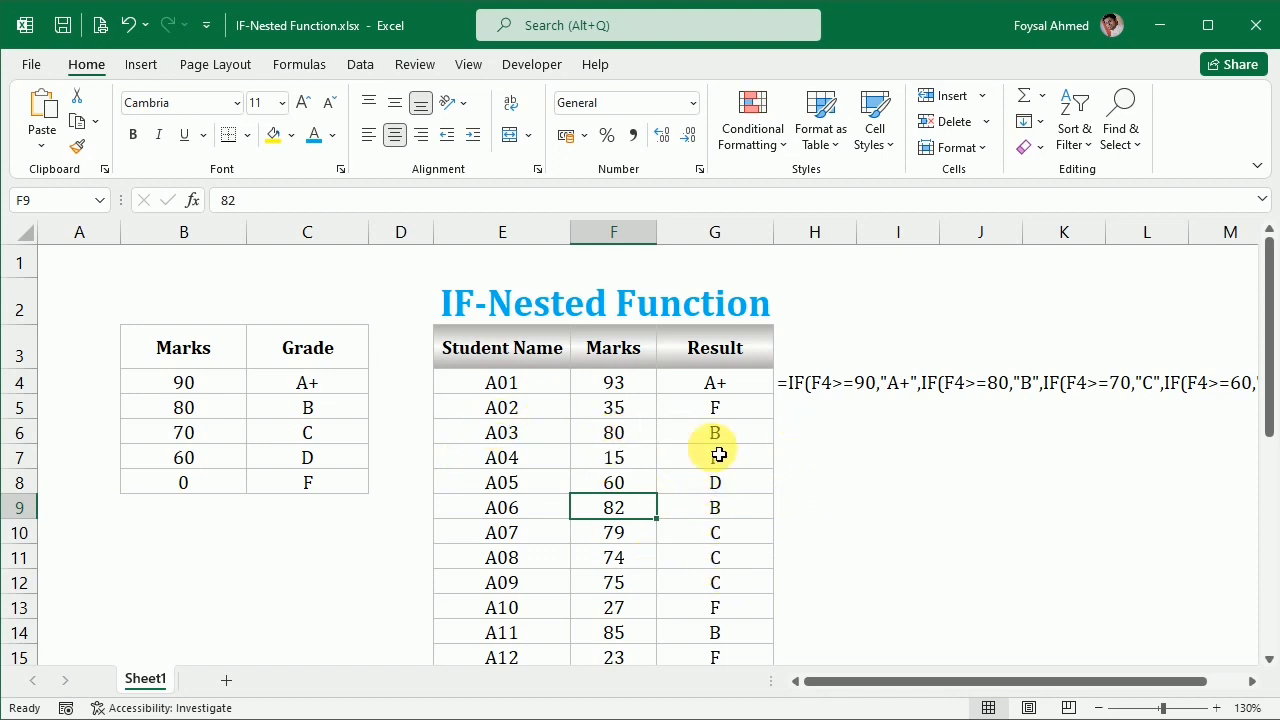
# Open the nested IF formula in G4 to review its conditions, and close it without changes
pyautogui.click(703, 389)
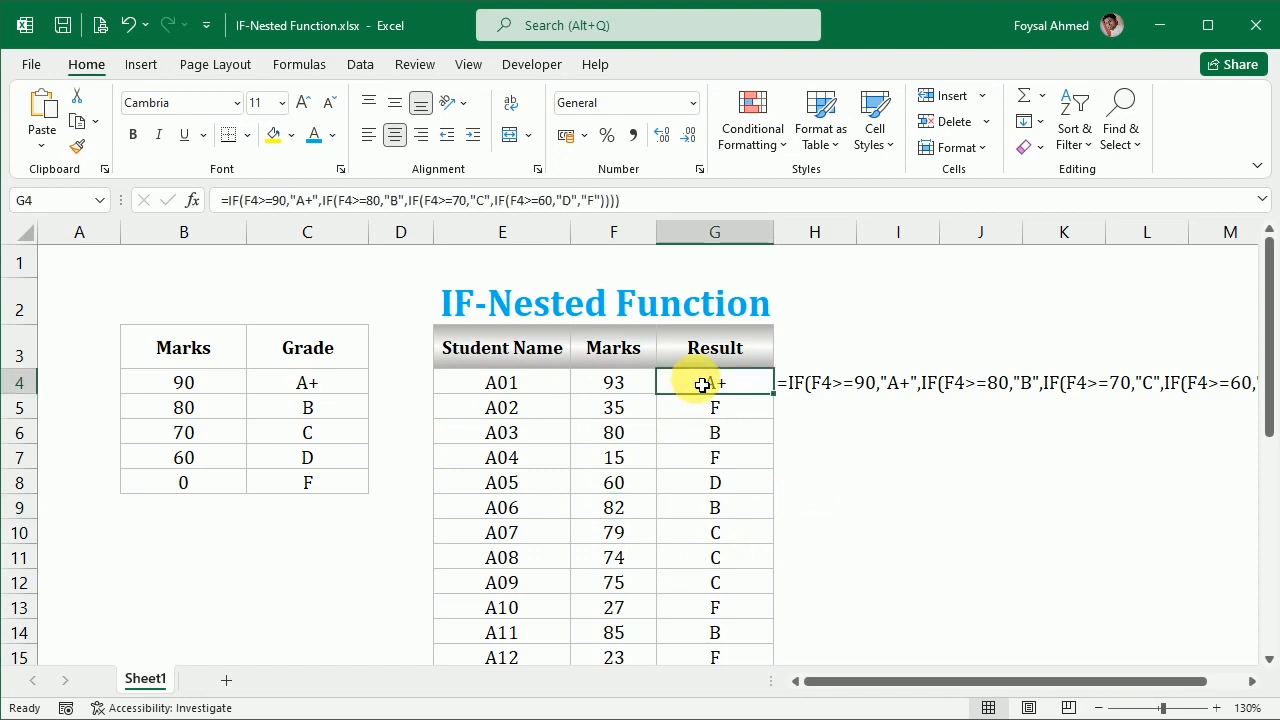
pyautogui.doubleClick(703, 389)
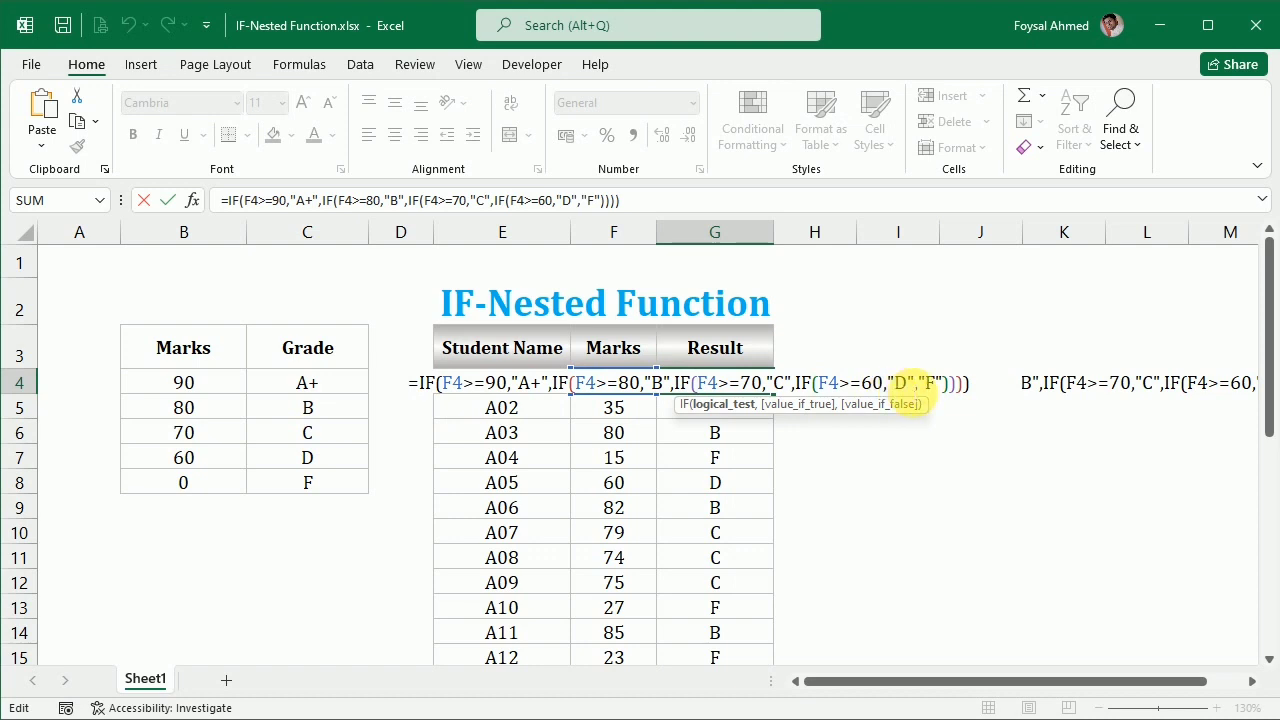
pyautogui.press('Return')
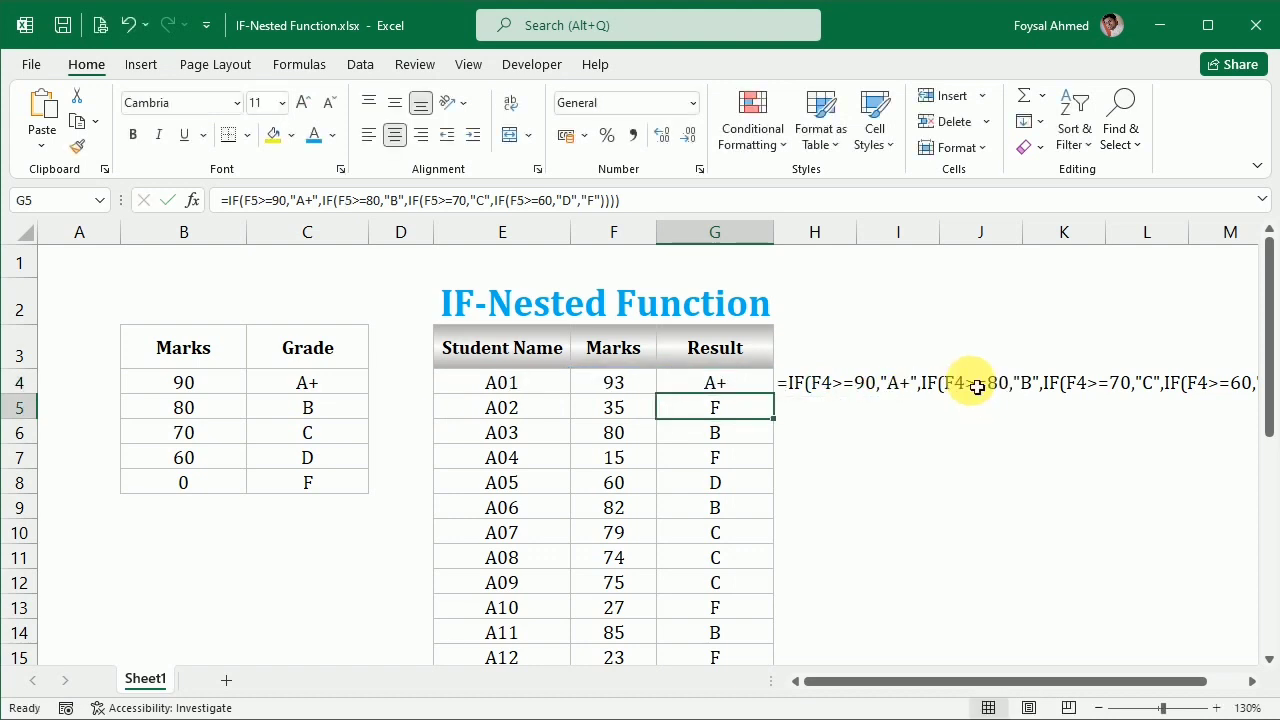